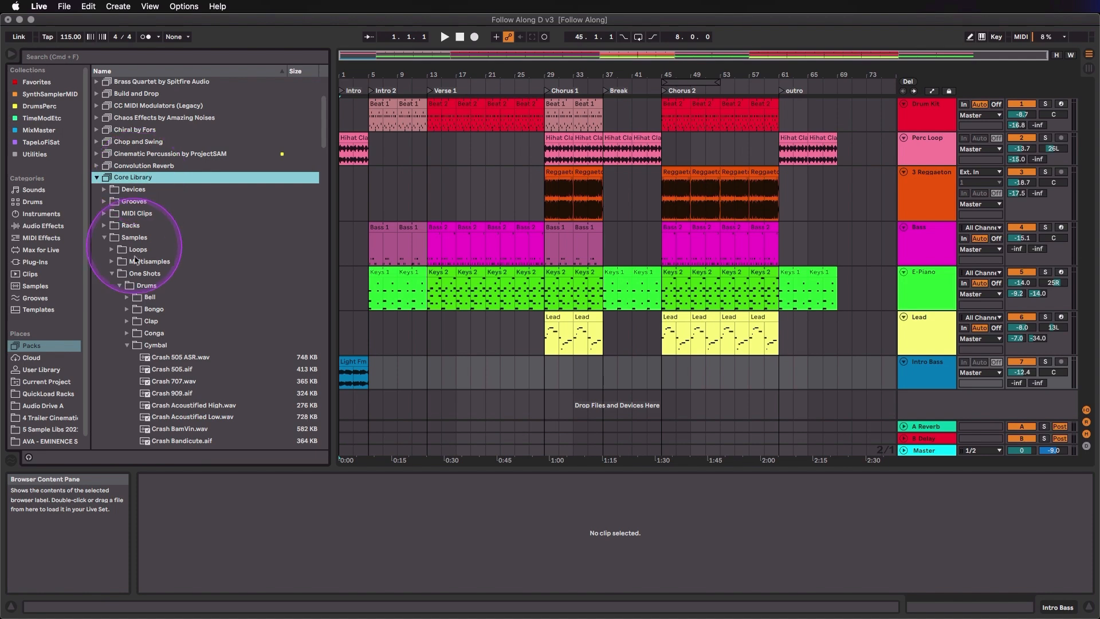
# - Add the Crash 909.aif cymbal one-shot from the Core Library samples to a new audio track at bar 29, the start of Chorus 1
pyautogui.click(134, 238)
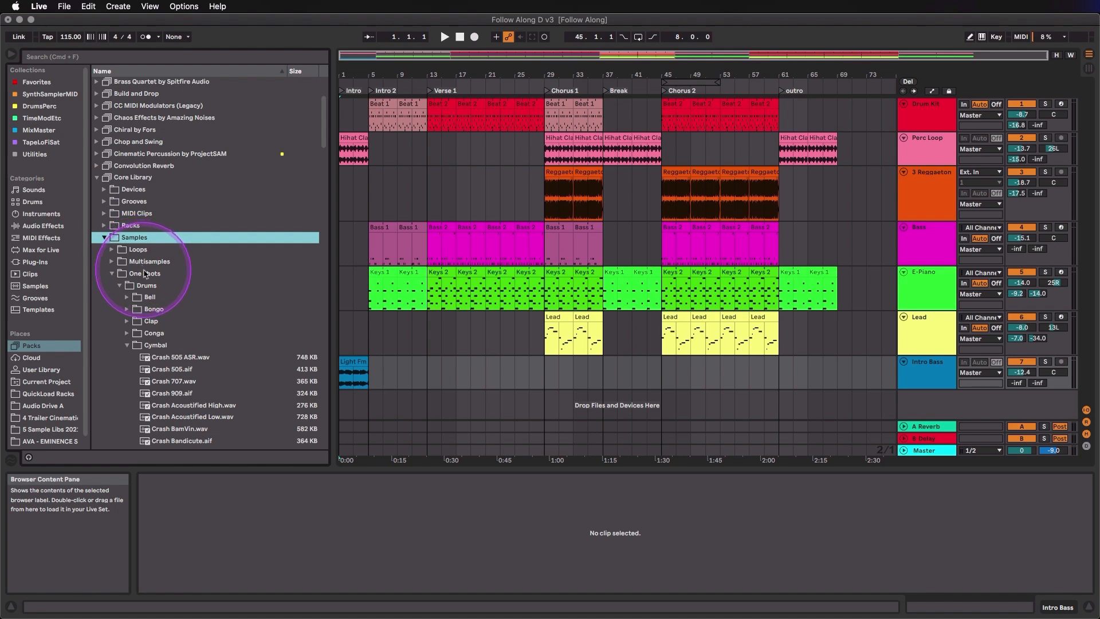
pyautogui.click(145, 274)
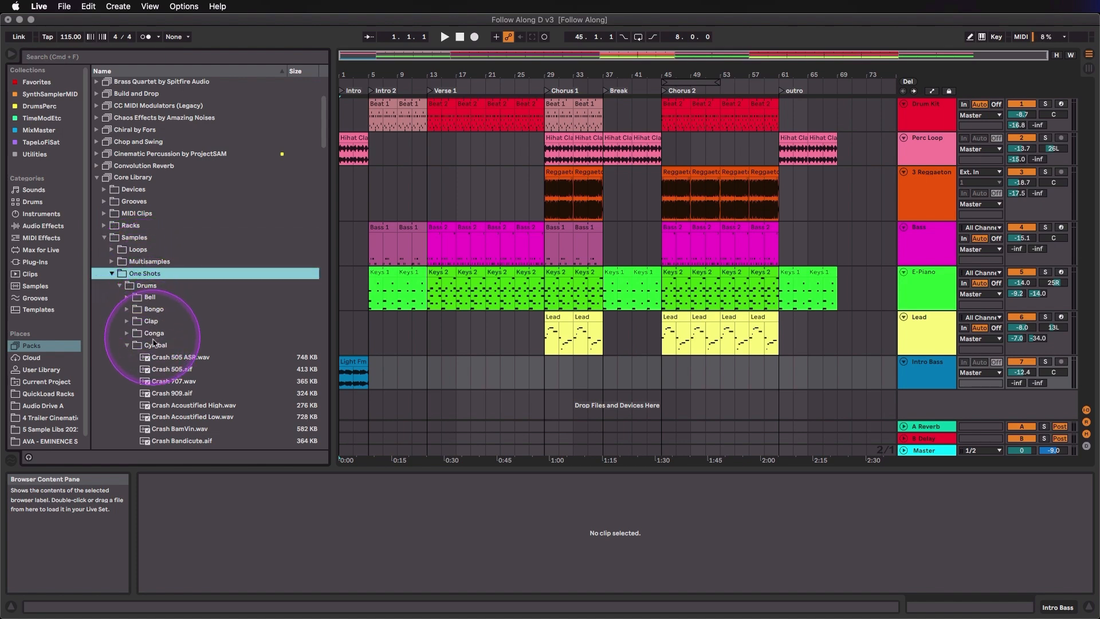
pyautogui.click(154, 345)
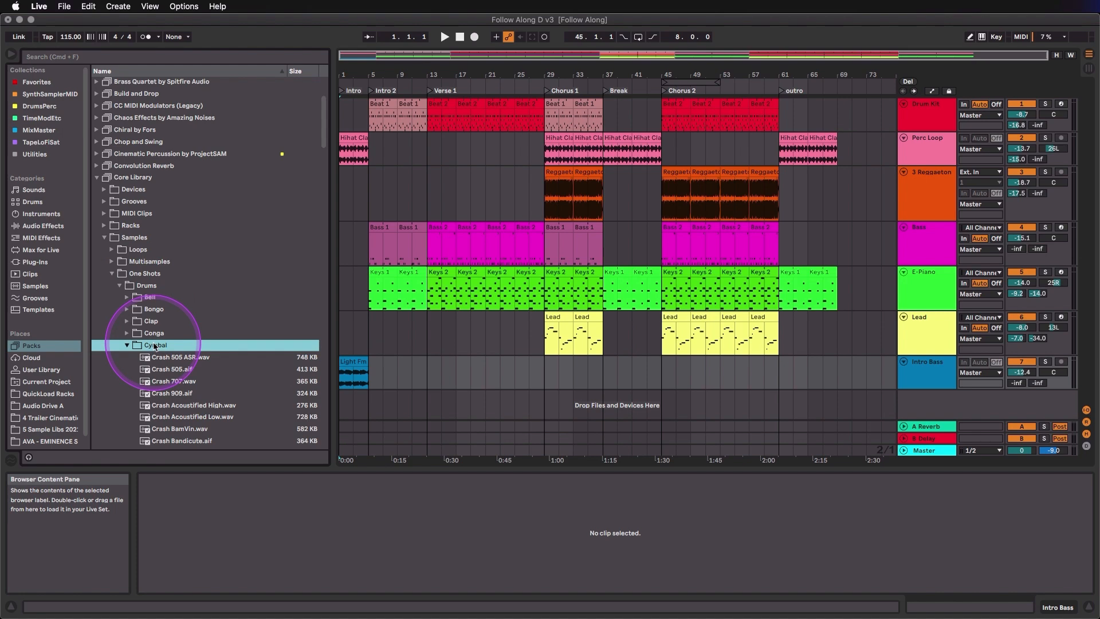
pyautogui.click(163, 395)
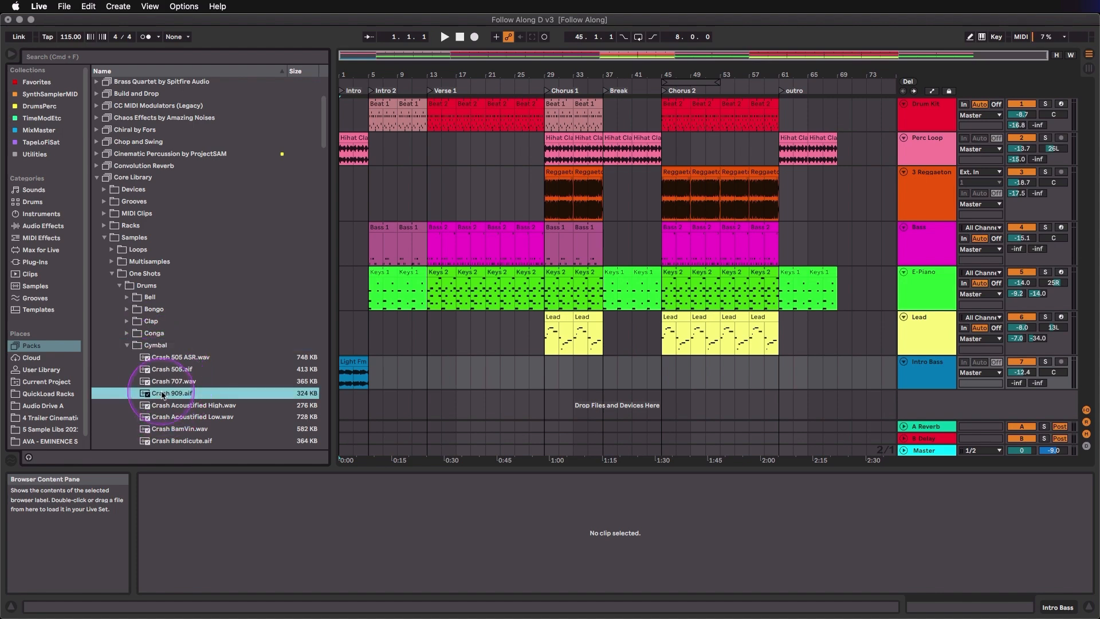
pyautogui.moveTo(385, 391); pyautogui.dragTo(539, 403)
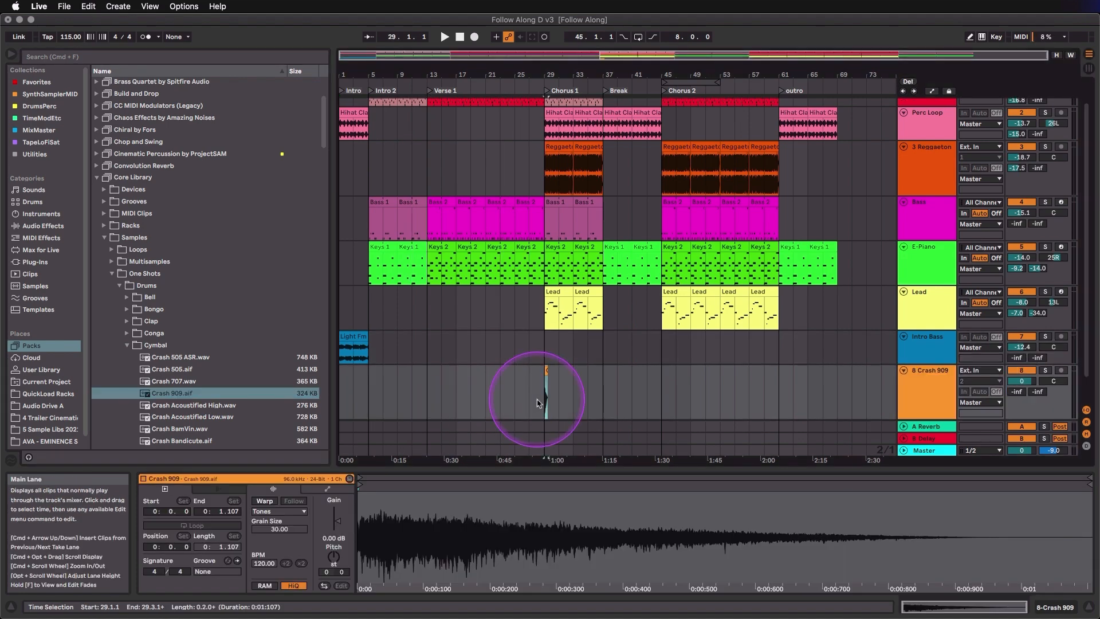
# - Move the Crash 909 clip earlier to 28.3.1 so that it ends where Chorus 1 begins
pyautogui.press('+')
pyautogui.press('+')
pyautogui.press('+')
pyautogui.press('+')
pyautogui.press('+')
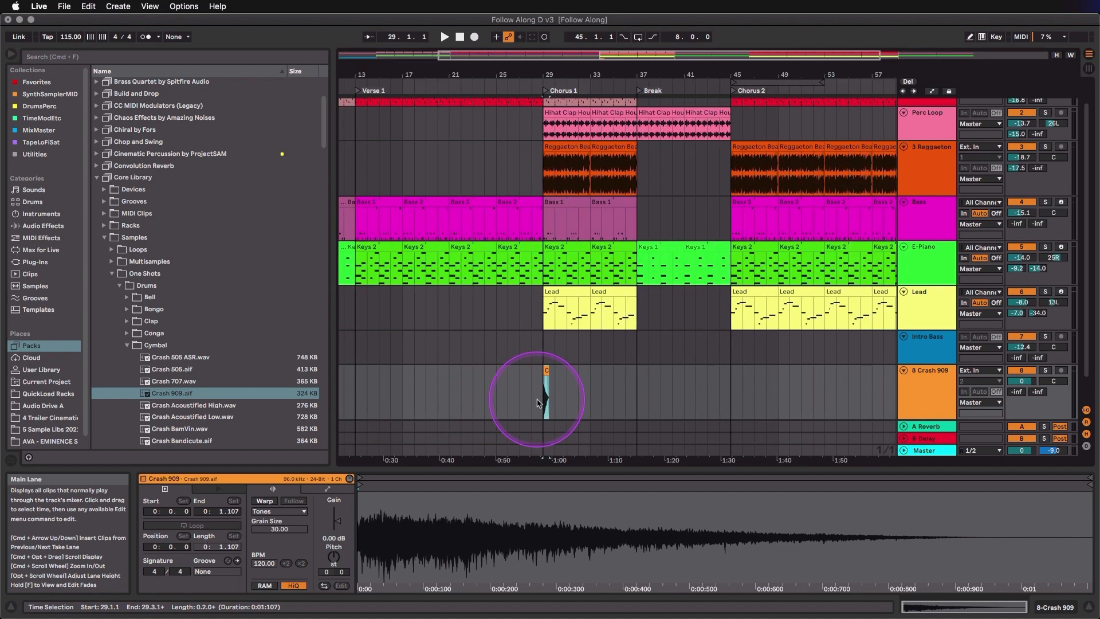
pyautogui.click(546, 369)
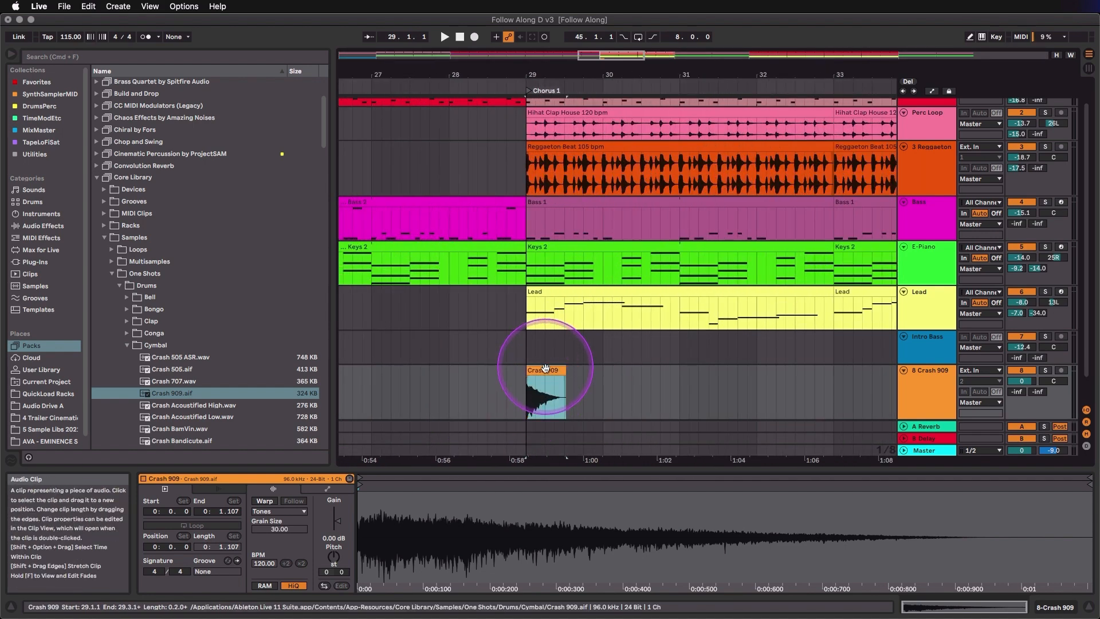
pyautogui.moveTo(545, 369); pyautogui.dragTo(506, 373)
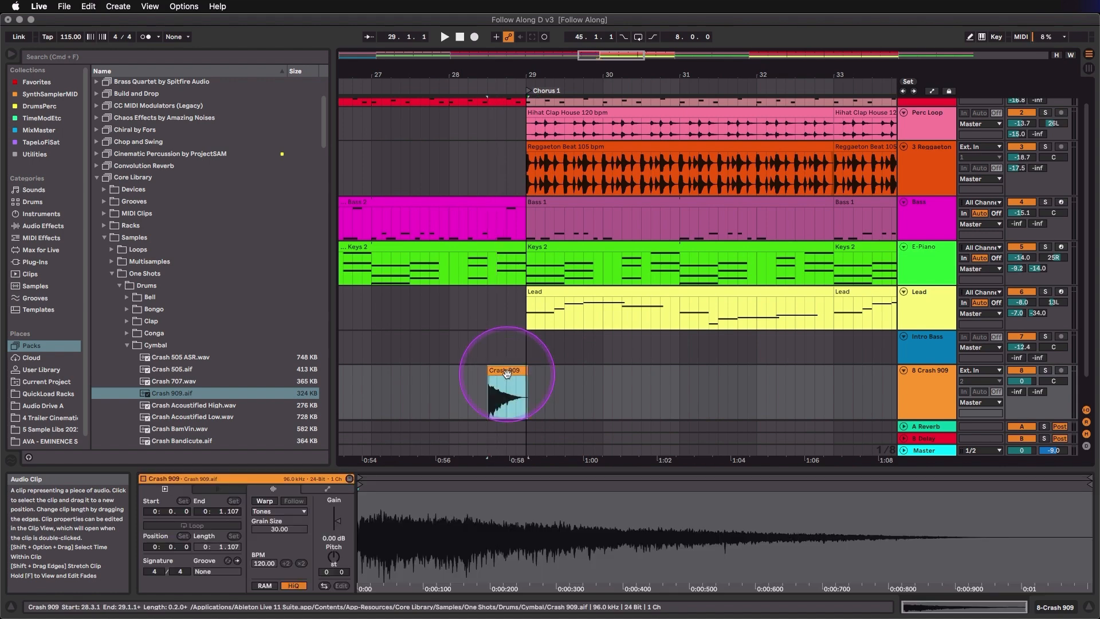
# - Reverse the Crash 909 clip and lower its clip gain to -9.55 dB
pyautogui.press('r')
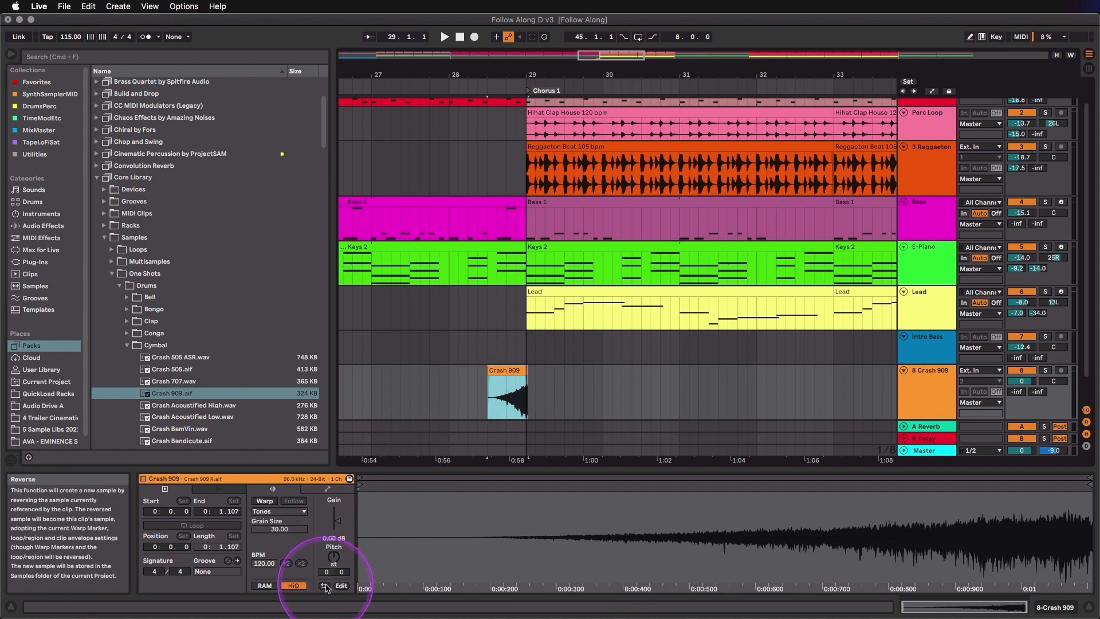
pyautogui.click(325, 586)
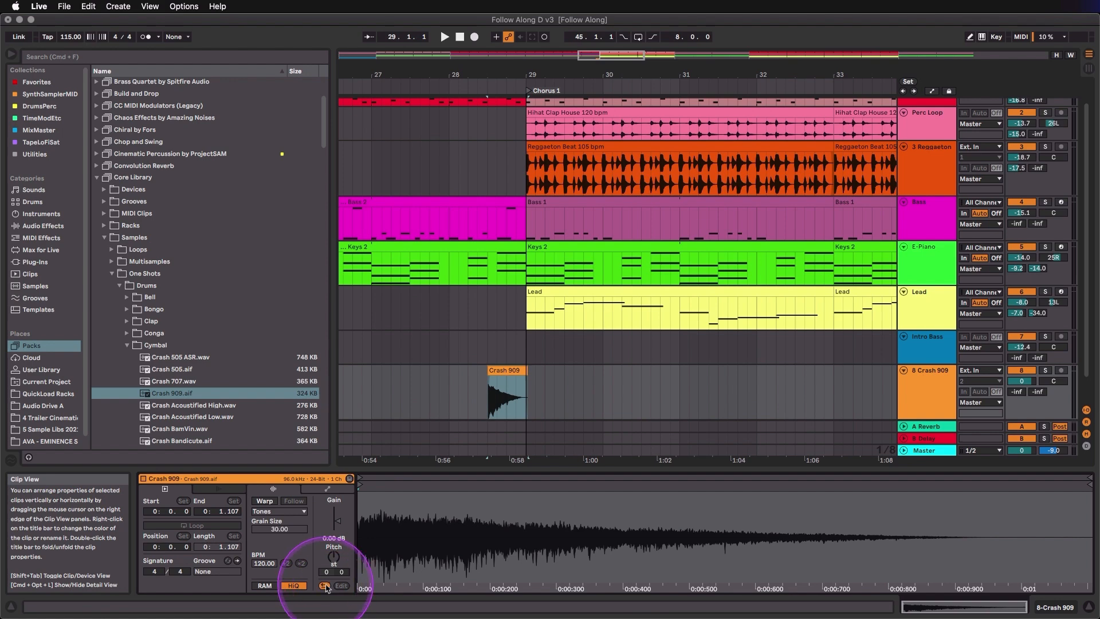
pyautogui.click(325, 586)
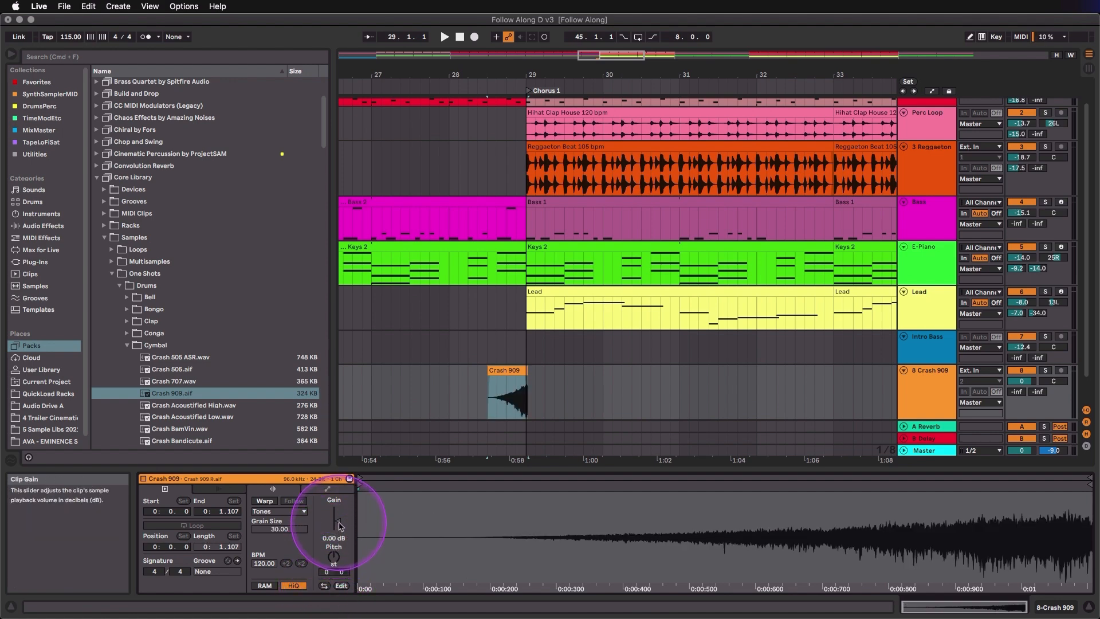
pyautogui.moveTo(338, 526); pyautogui.dragTo(338, 526)
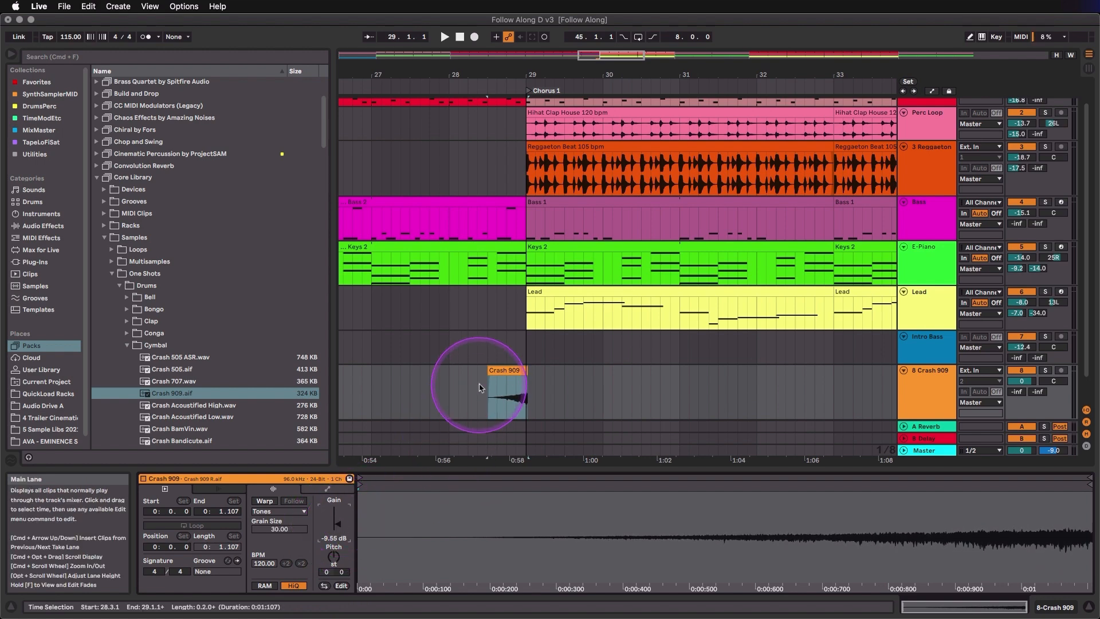
# - Turn the grid off to nudge the reversed crash slightly earlier, to about 28.2.4, and set its track volume to -1.5 dB
pyautogui.click(435, 391)
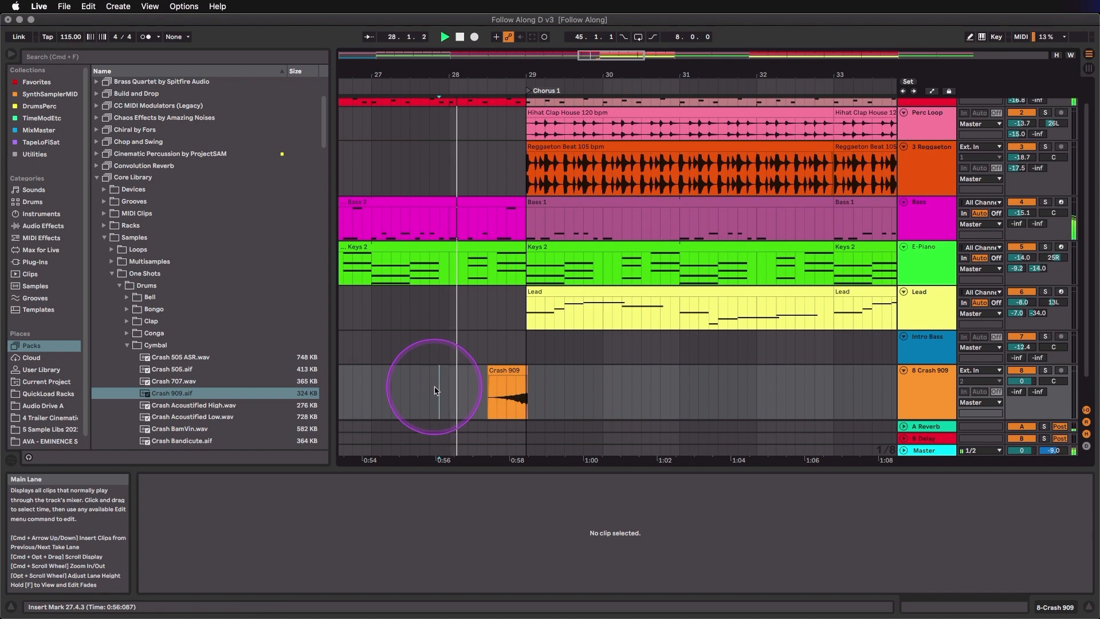
pyautogui.click(493, 393)
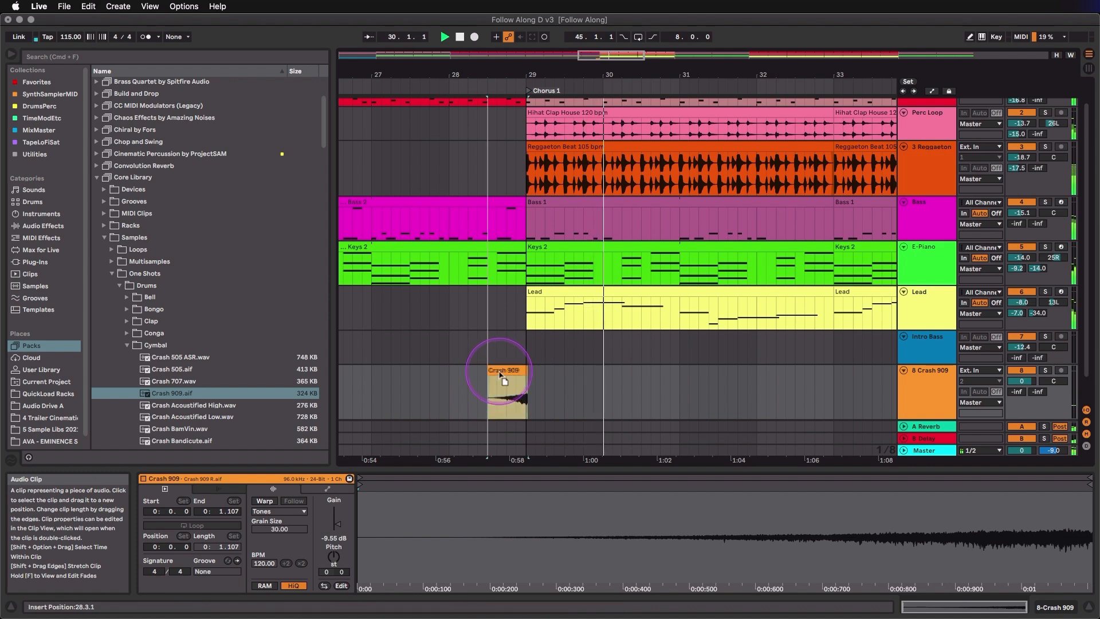
pyautogui.click(499, 372)
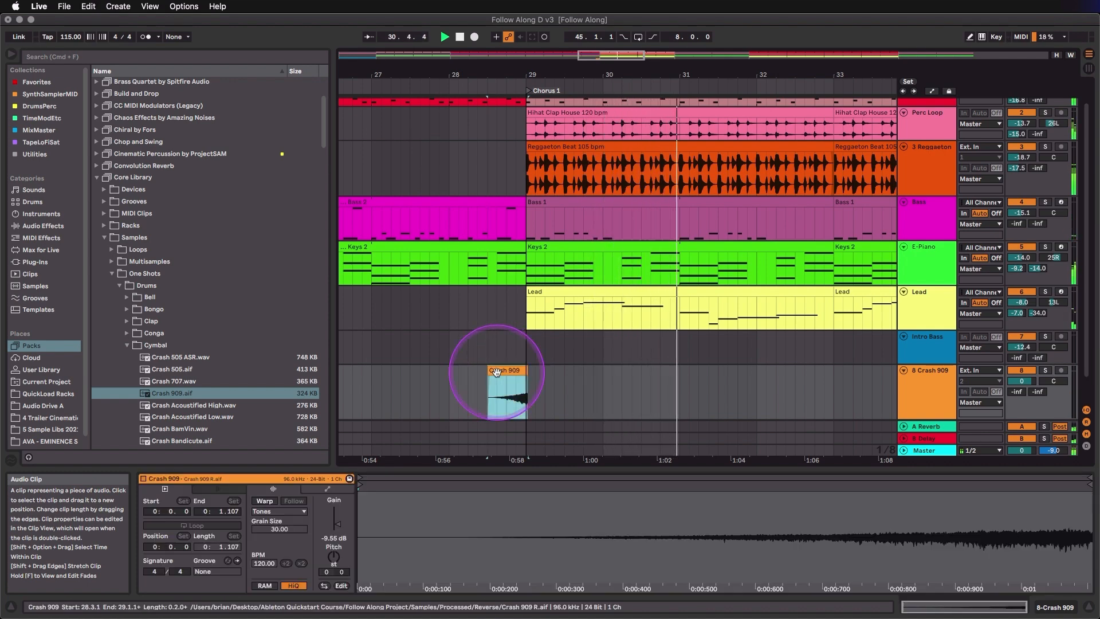
pyautogui.rightClick(472, 383)
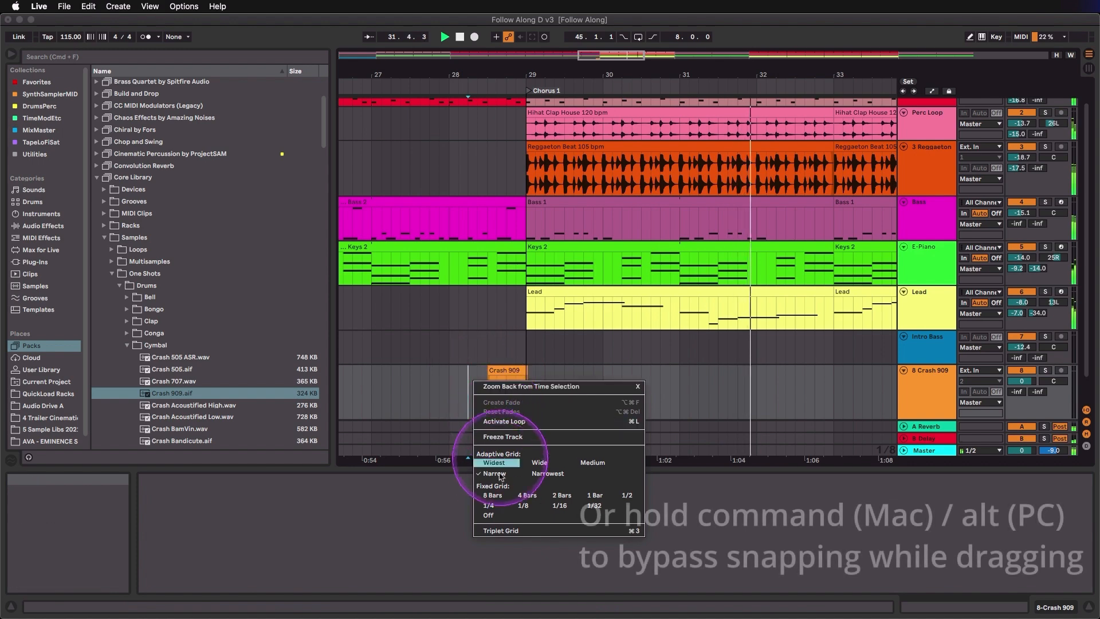
pyautogui.click(495, 515)
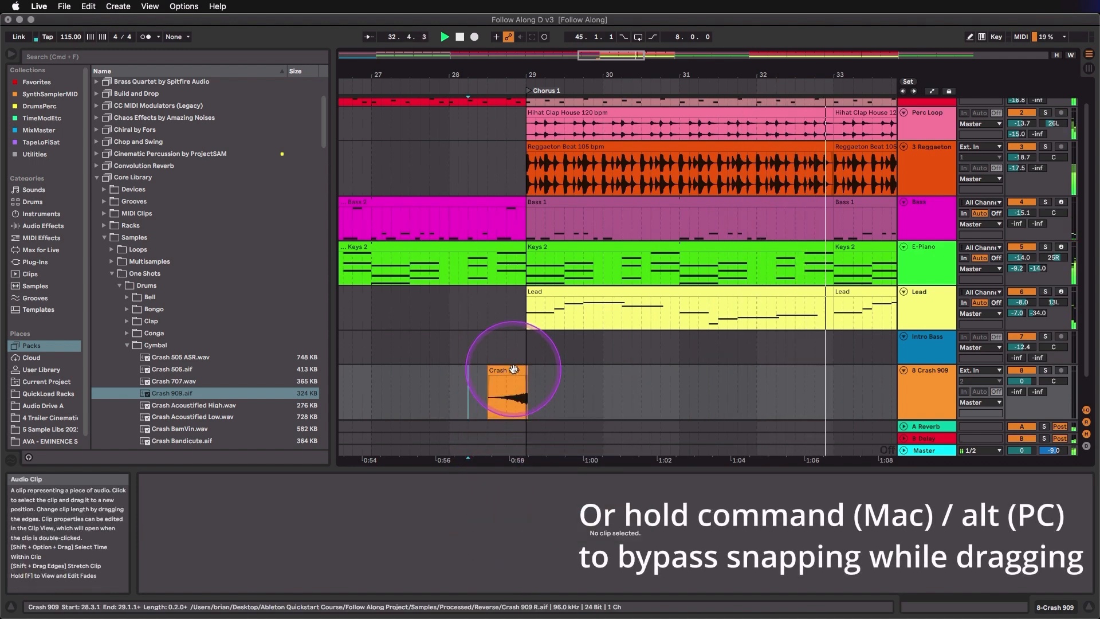
pyautogui.moveTo(508, 372); pyautogui.dragTo(508, 370)
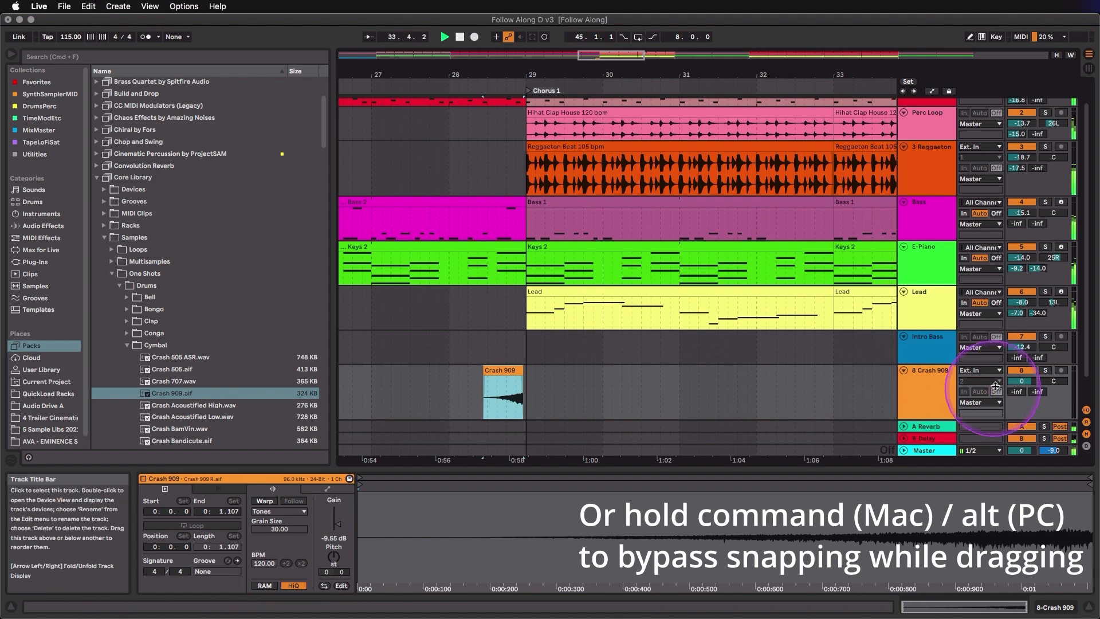
pyautogui.moveTo(1021, 380); pyautogui.dragTo(1021, 383)
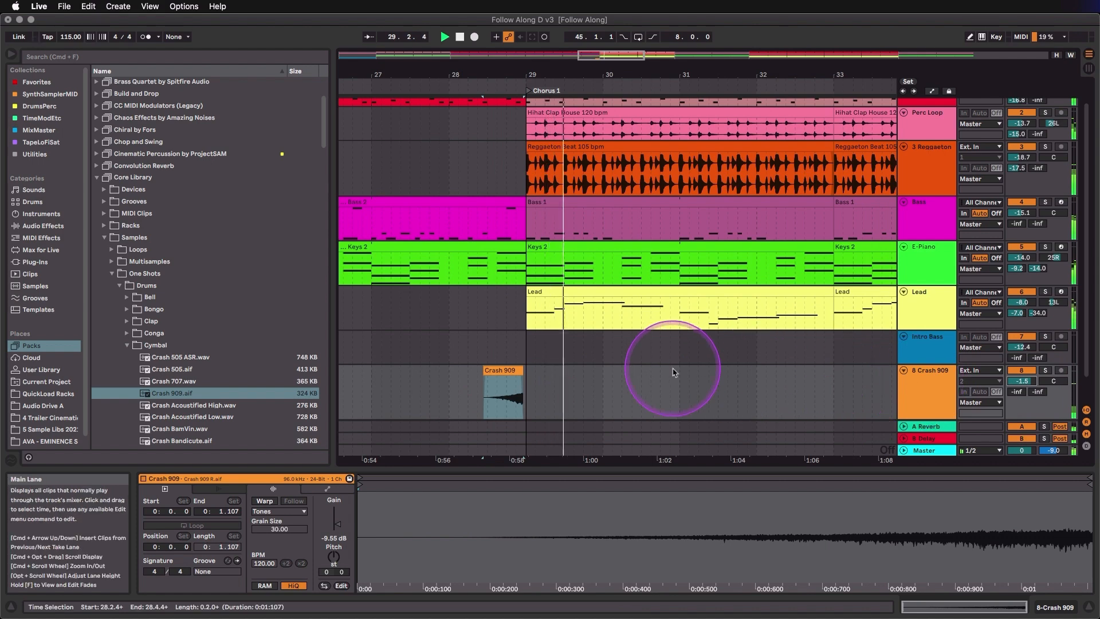
pyautogui.click(649, 378)
# - Copy the Light Fm 135 bpm clip from the intro to the Break on the Intro Bass track and reverse the copy
pyautogui.press('w')
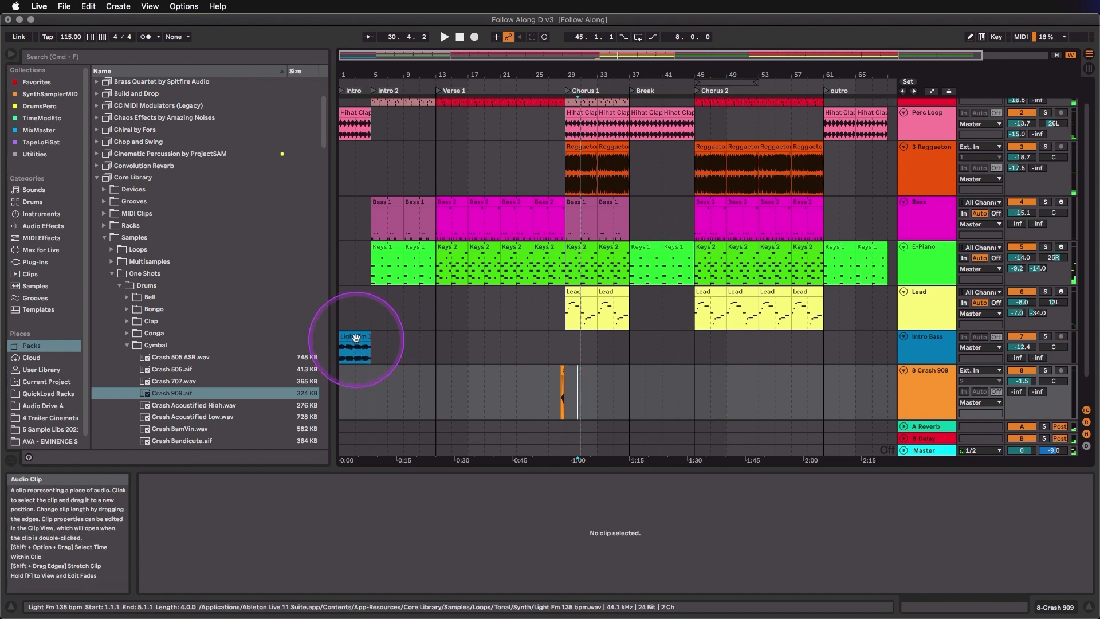
pyautogui.moveTo(357, 338); pyautogui.dragTo(676, 332)
pyautogui.press('+')
pyautogui.press('+')
pyautogui.press('+')
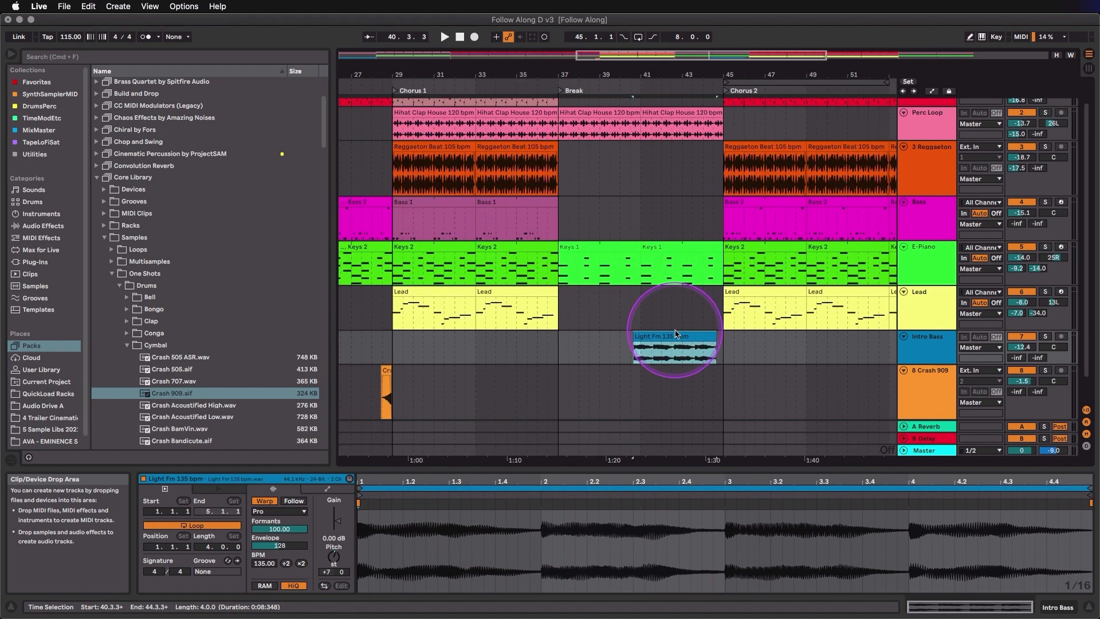
pyautogui.press('r')
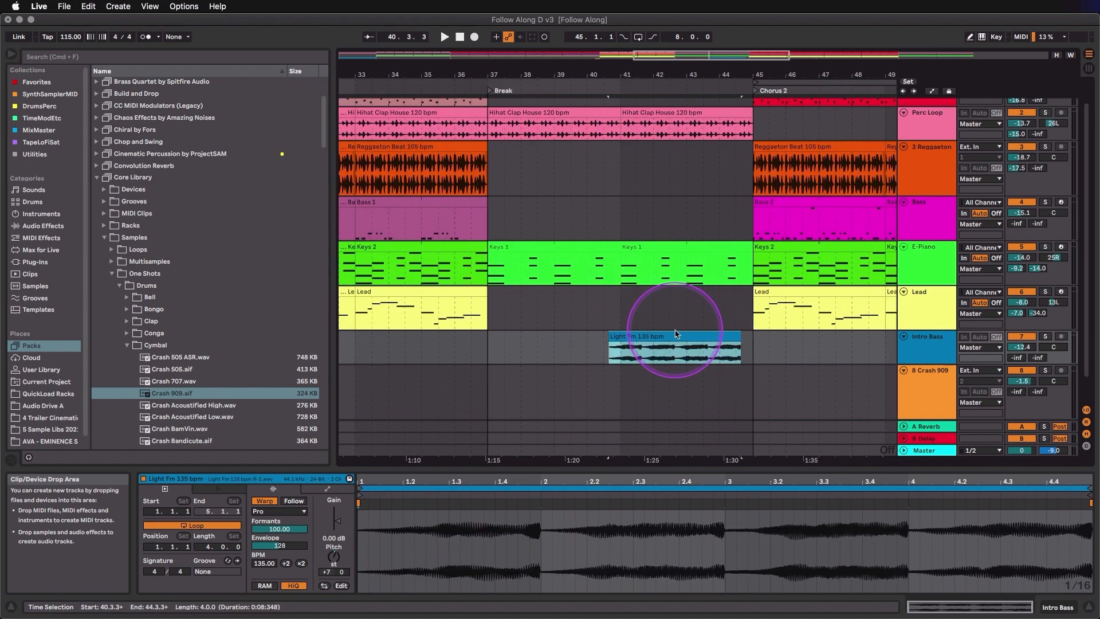
# - Trim the start of the reversed Light Fm clip to about its last bar and play the transition into Chorus 2
pyautogui.moveTo(610, 336); pyautogui.dragTo(729, 341)
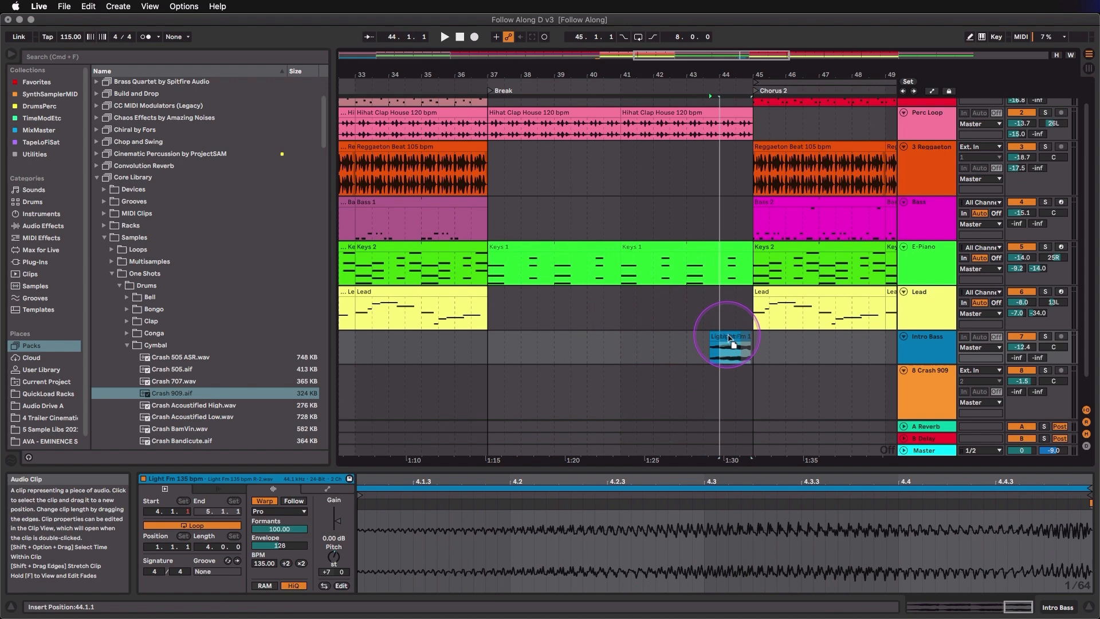
pyautogui.click(665, 344)
pyautogui.press('space')
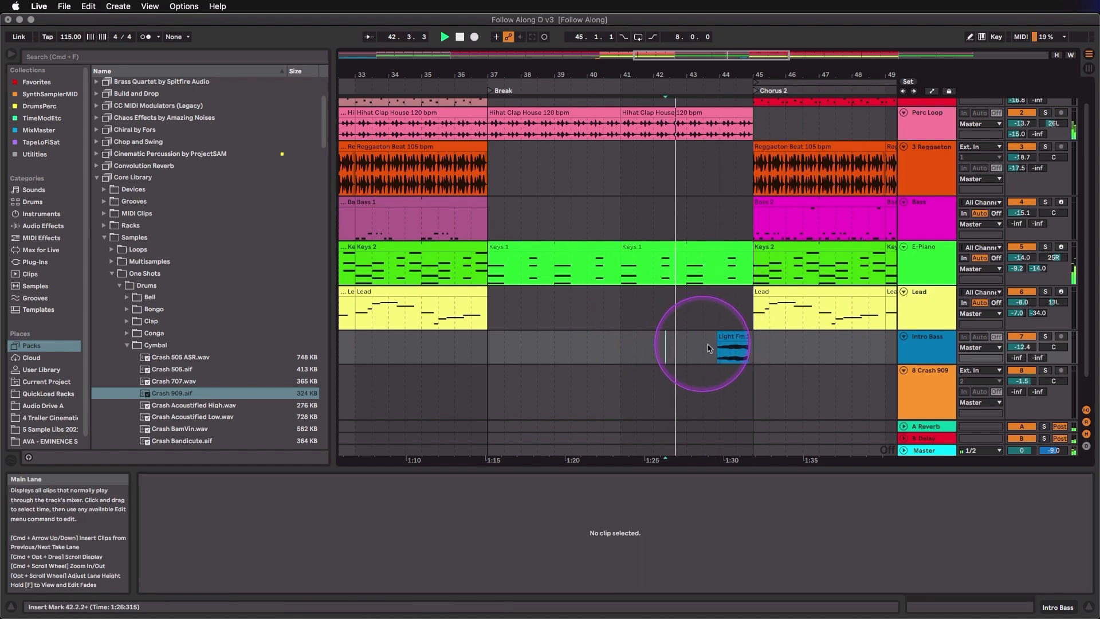
# - Move the trimmed Light Fm clip to about 44.1.1 so it ends at Chorus 2, and play the transition again
pyautogui.click(740, 348)
pyautogui.scroll(3, 761, 344)
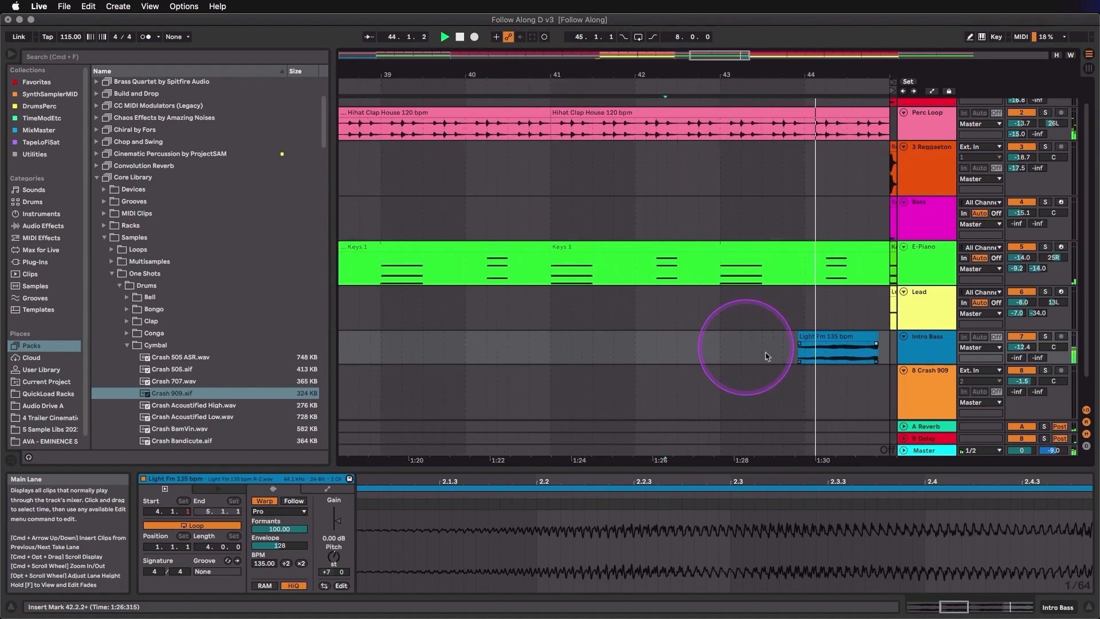
pyautogui.hscroll(2, 795, 349)
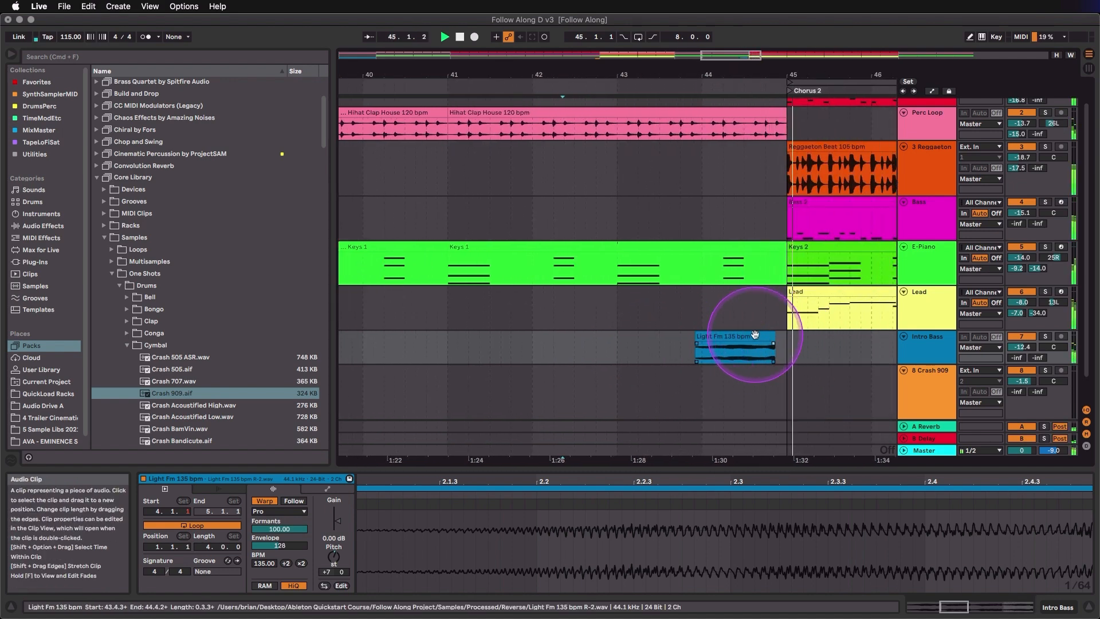
pyautogui.moveTo(754, 335); pyautogui.dragTo(770, 339)
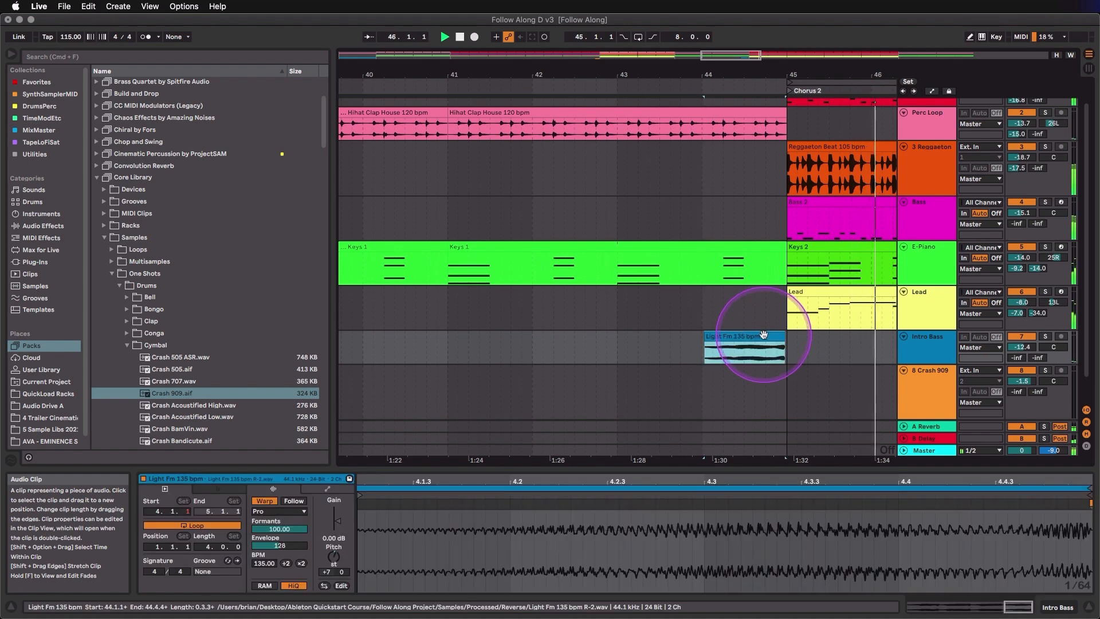
pyautogui.click(689, 352)
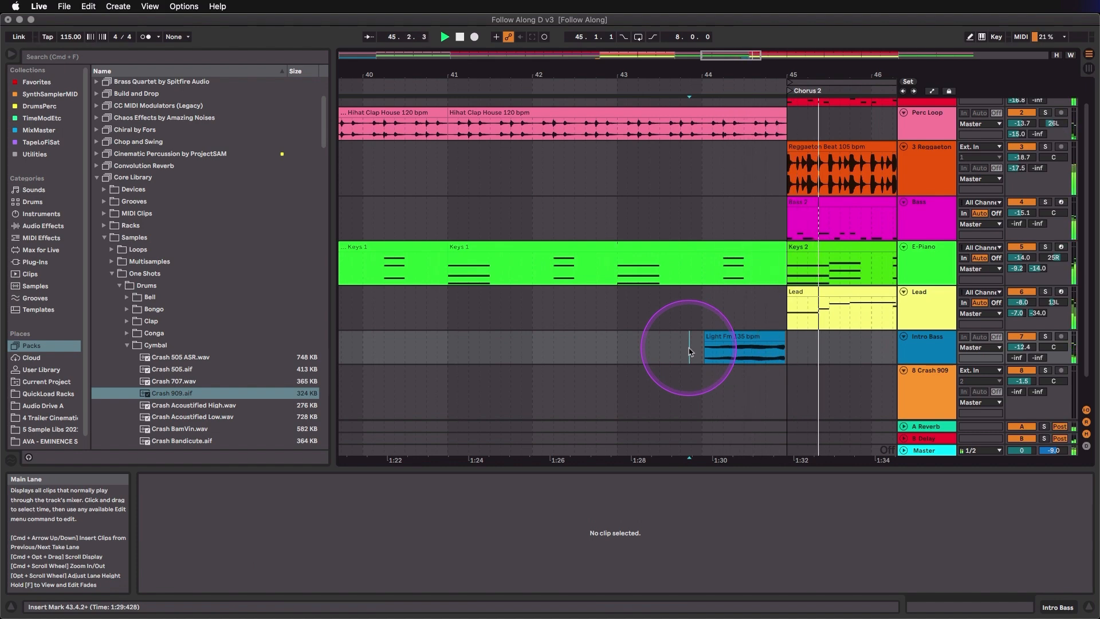
# - Copy the reversed crash from before Chorus 1 to the end of Chorus 2, ending at about 61.1.1 where the outro starts
pyautogui.press('w')
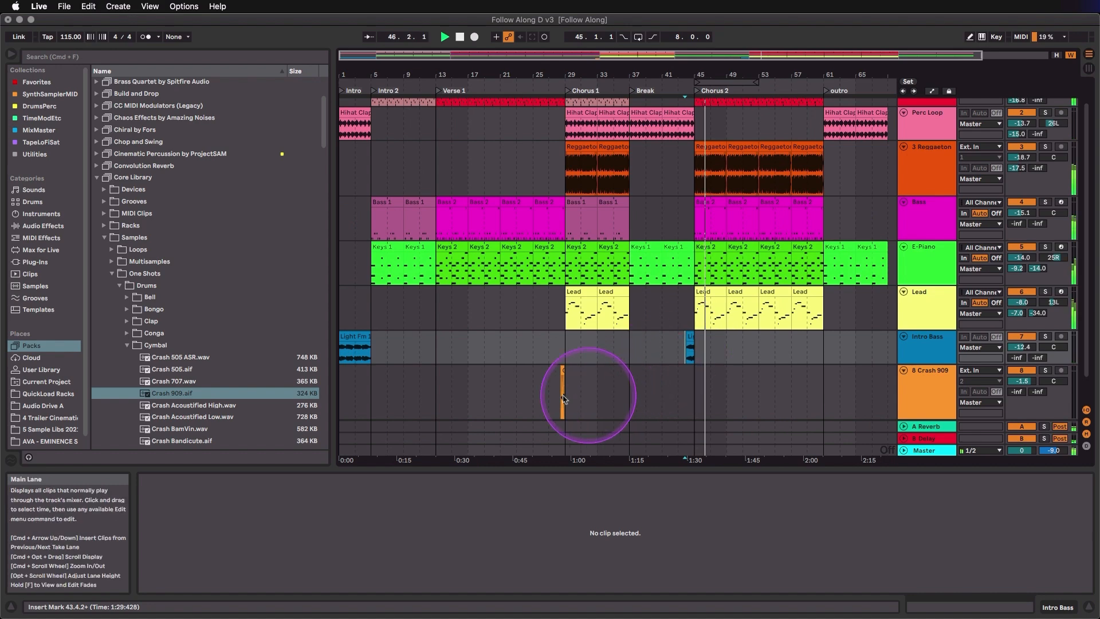
pyautogui.click(562, 398)
pyautogui.moveTo(562, 398); pyautogui.dragTo(695, 395)
pyautogui.click(562, 393)
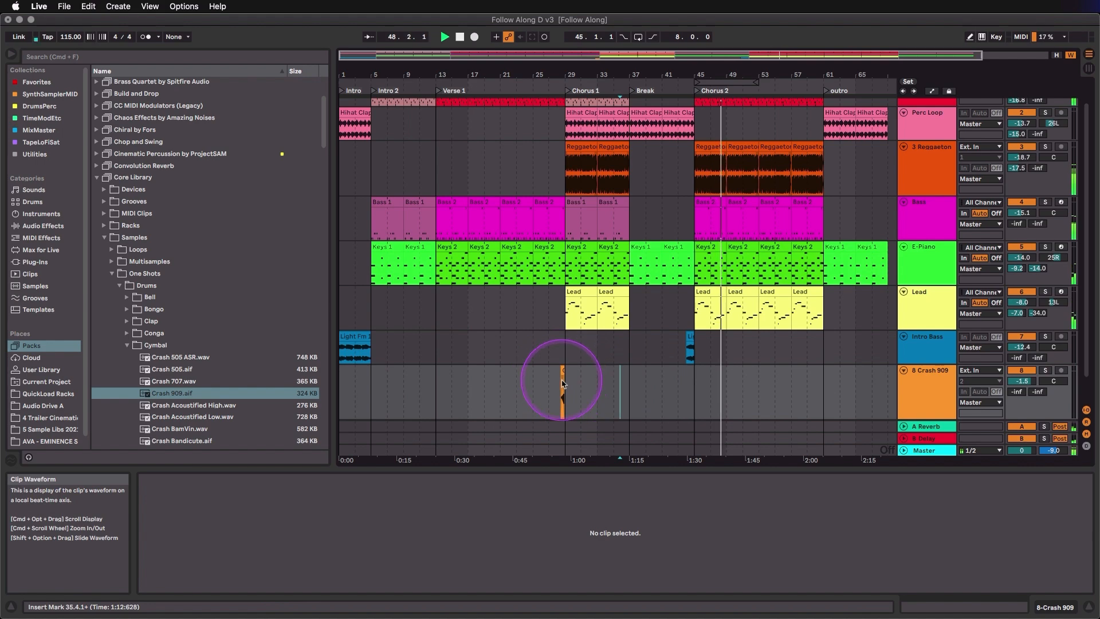
pyautogui.scroll(3, 562, 384)
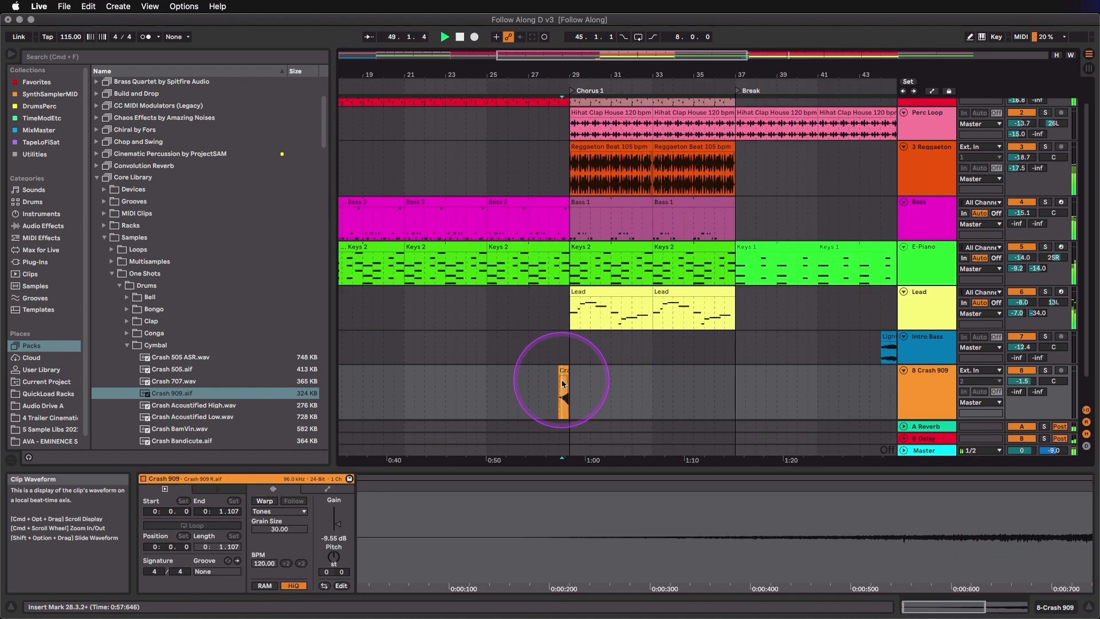
pyautogui.click(562, 384)
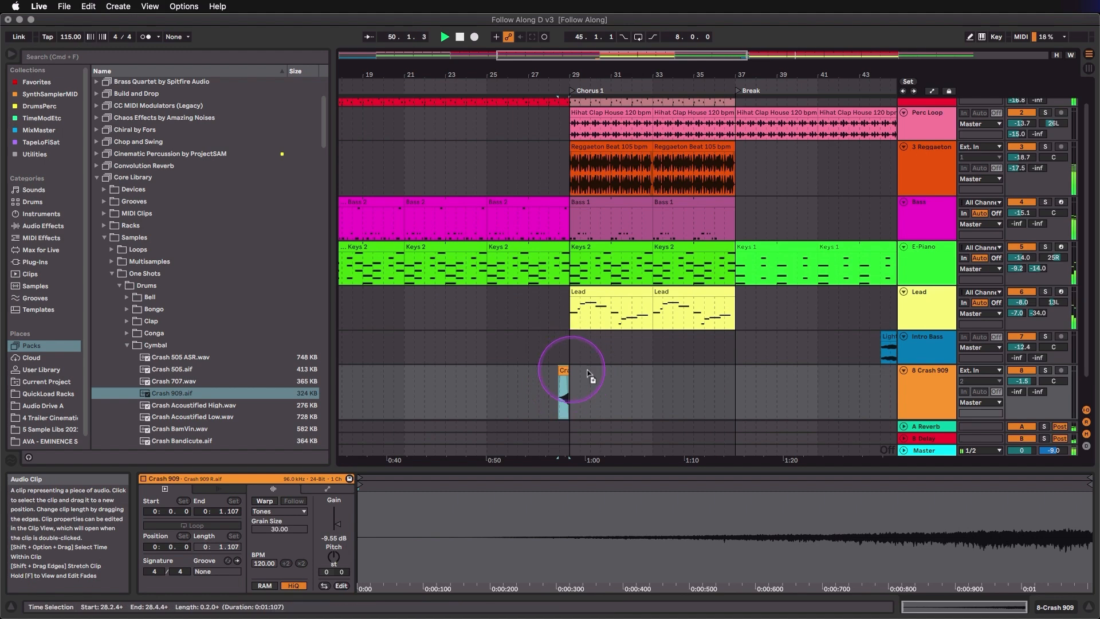
pyautogui.moveTo(587, 376); pyautogui.dragTo(723, 379)
pyautogui.press('w')
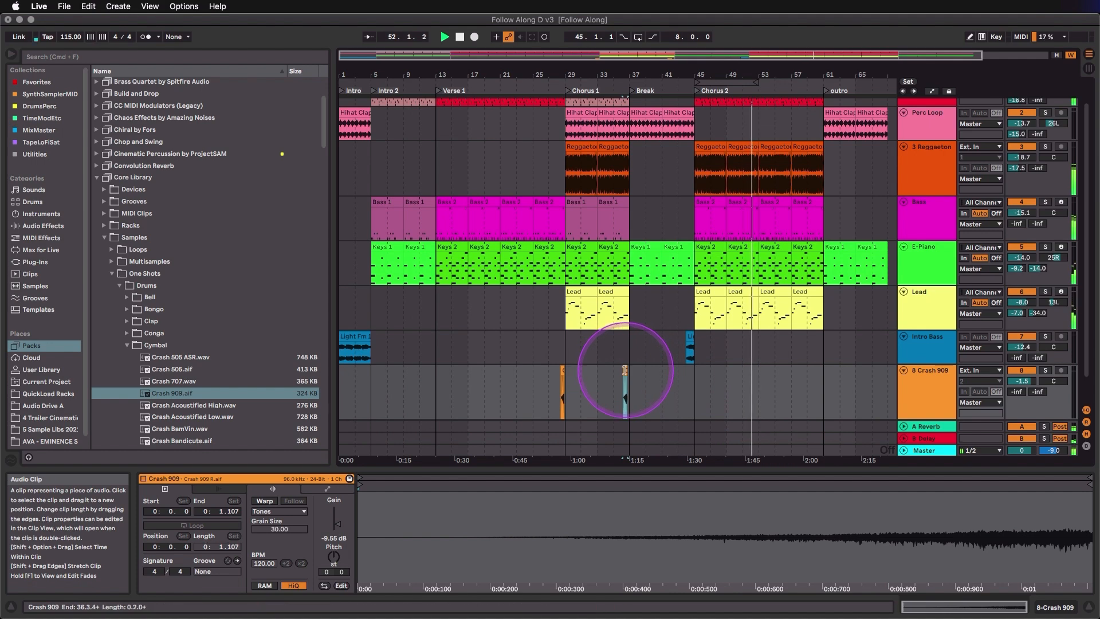
pyautogui.moveTo(625, 370); pyautogui.dragTo(821, 375)
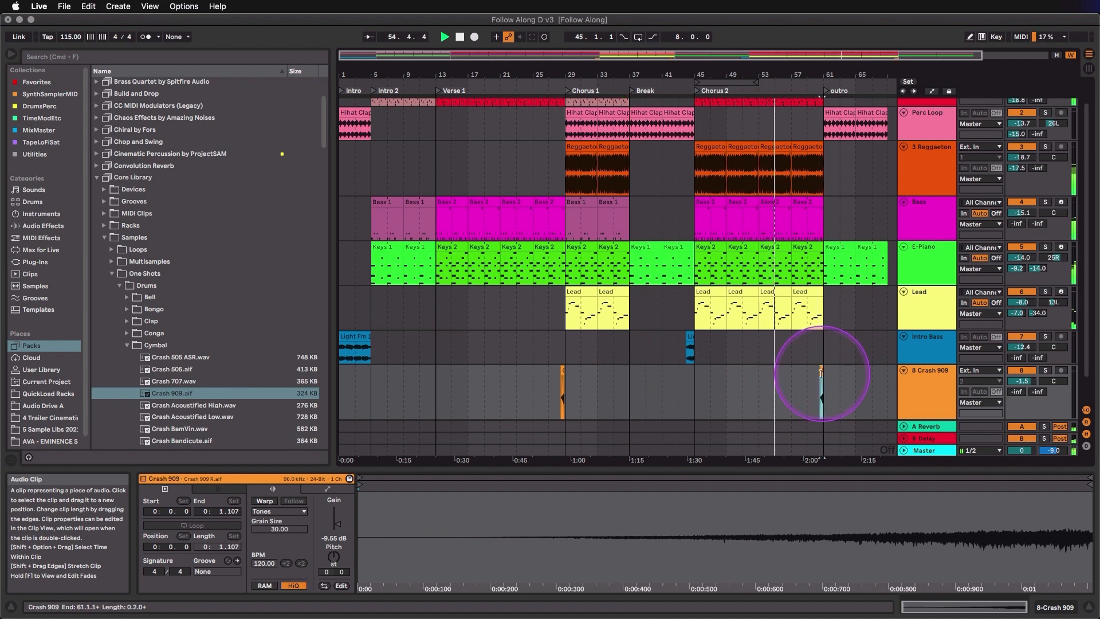
pyautogui.scroll(5, 821, 373)
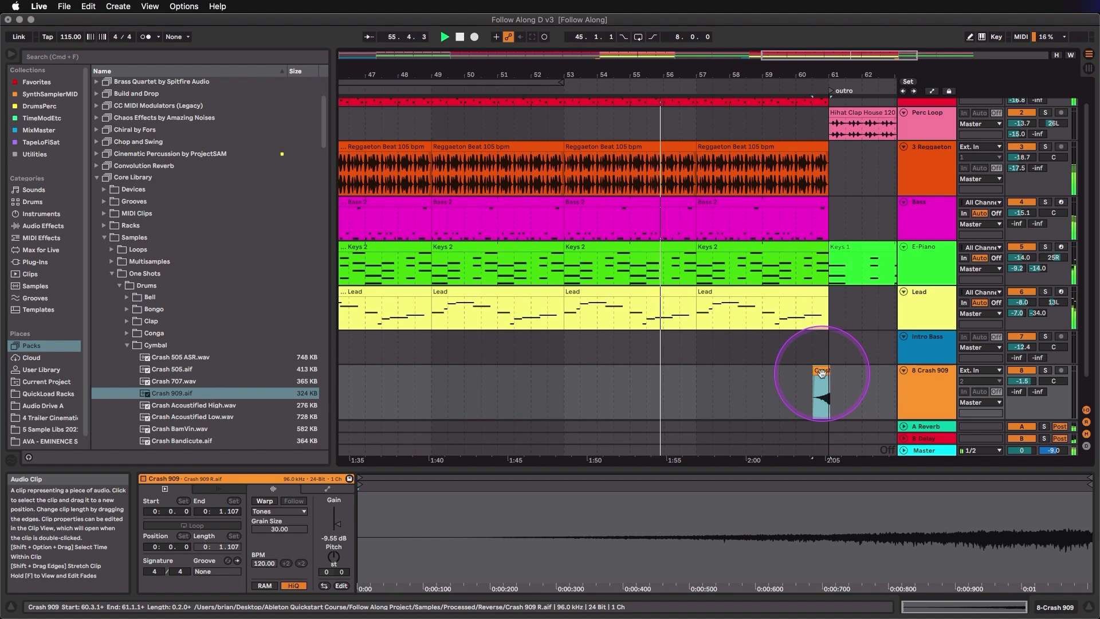
# - Shift the reversed crash before the outro slightly earlier, to about 60.2.4, and bring the whole arrangement into view
pyautogui.scroll(-2, 821, 373)
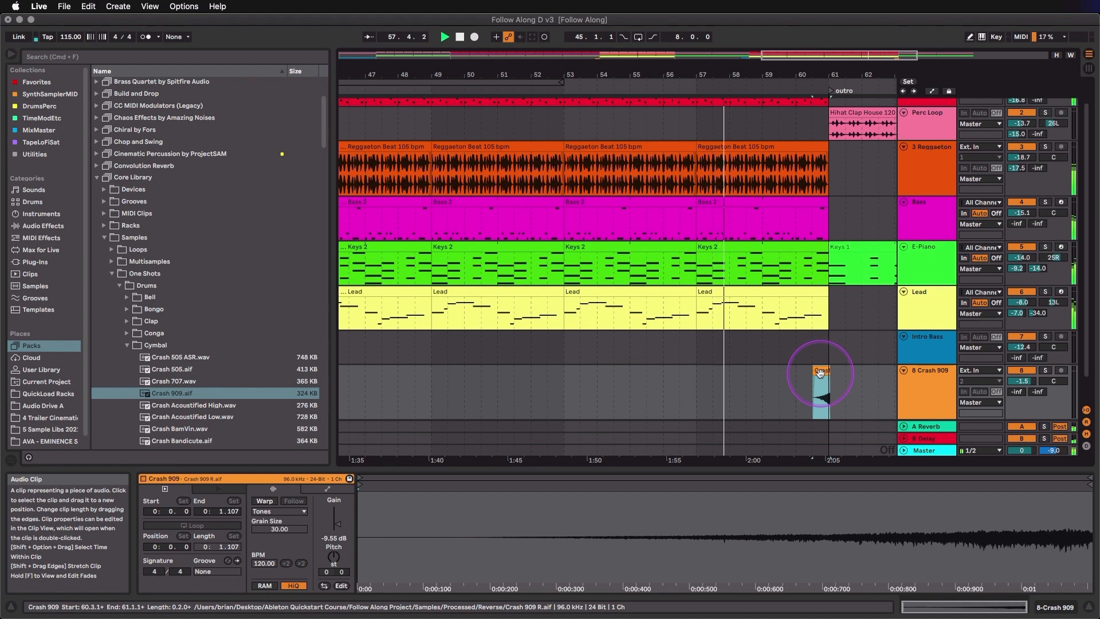
pyautogui.moveTo(820, 373); pyautogui.dragTo(819, 373)
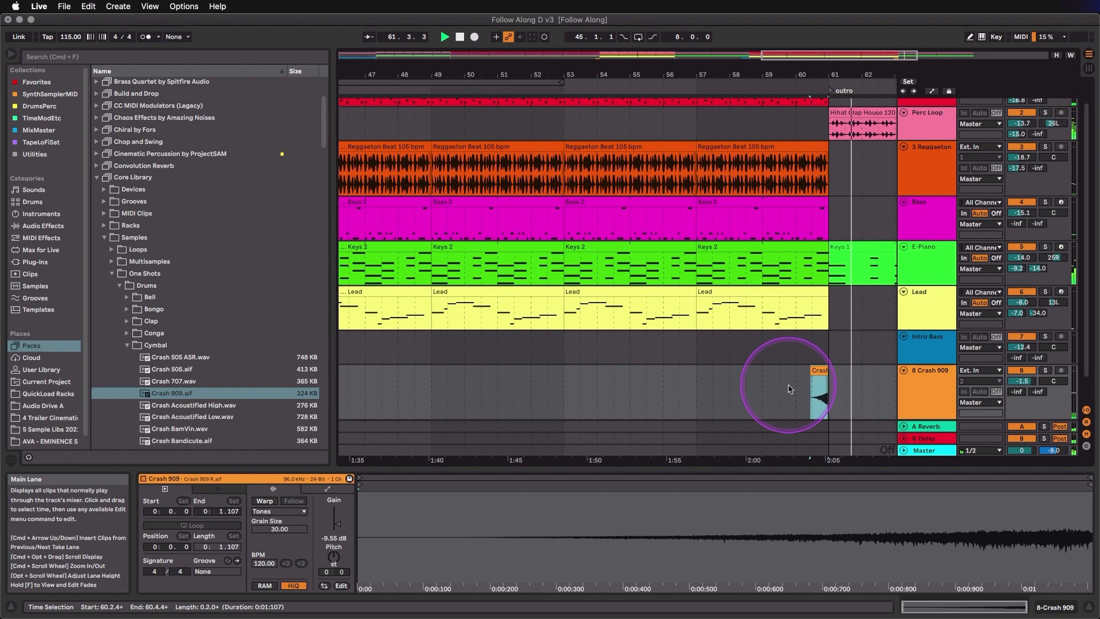
pyautogui.press('w')
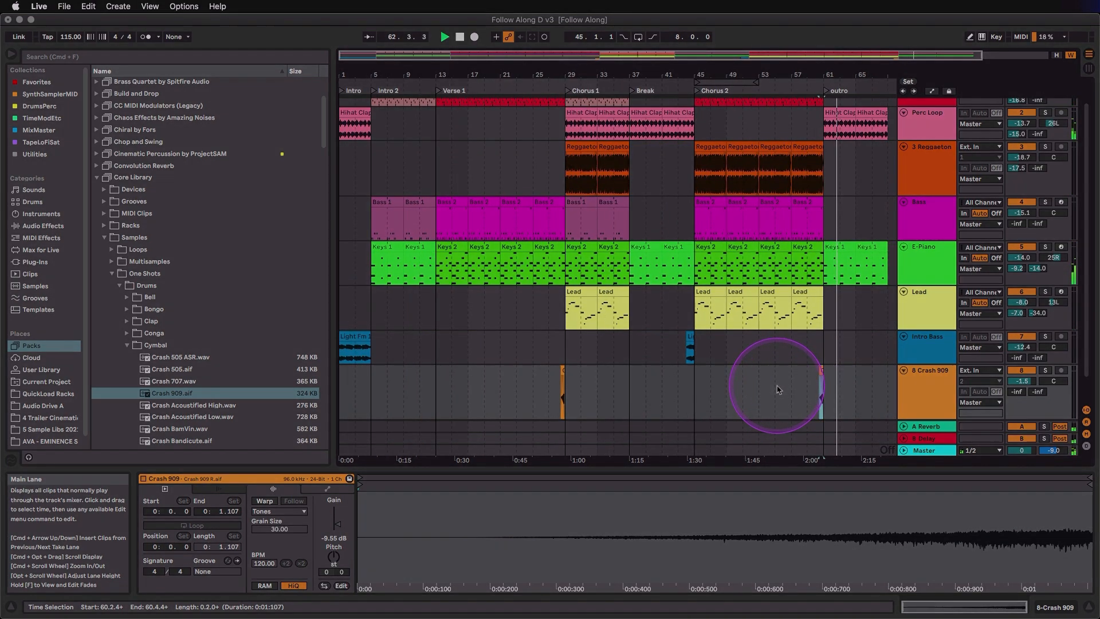
pyautogui.click(778, 390)
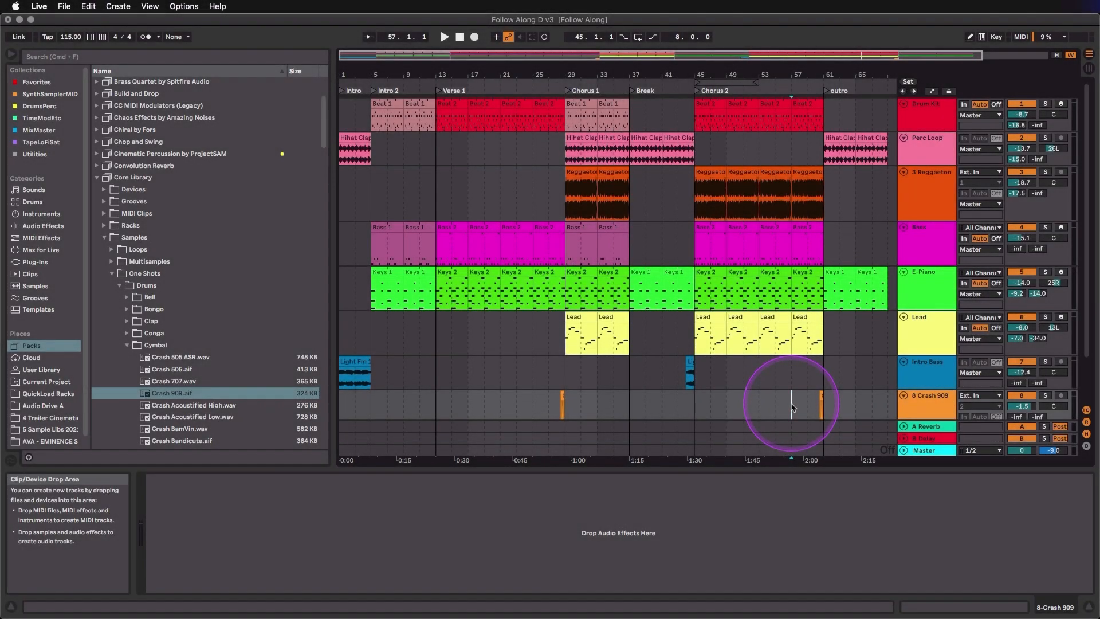
# - Solo the Lead track, play Chorus 2 from 45.1.1 and vary the track's panning, leaving it at 17R
pyautogui.click(704, 317)
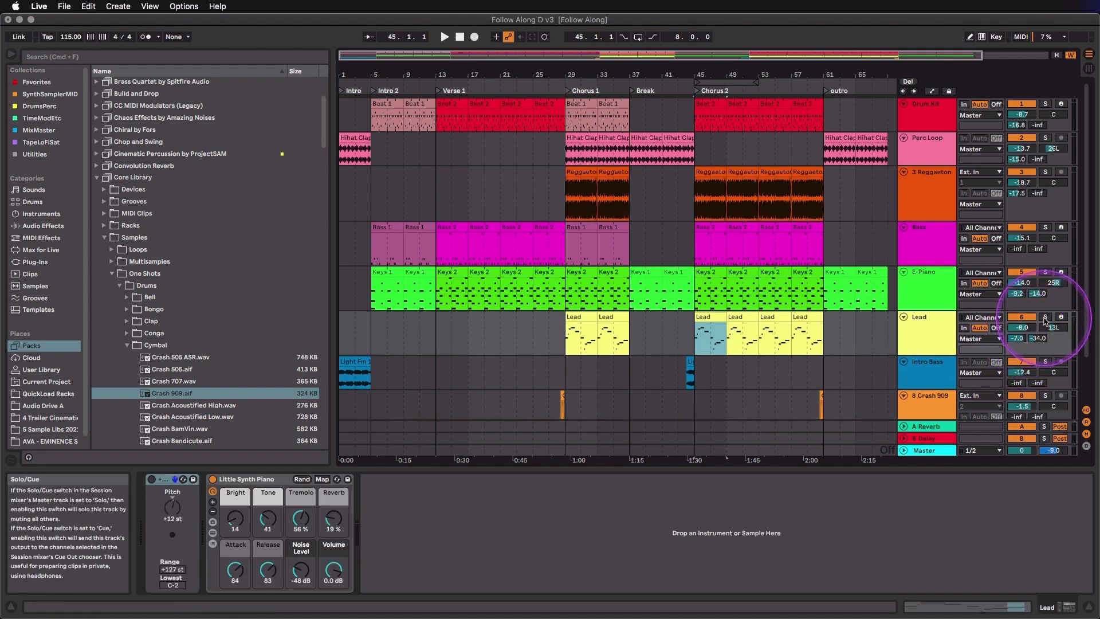
pyautogui.click(1045, 317)
pyautogui.press('space')
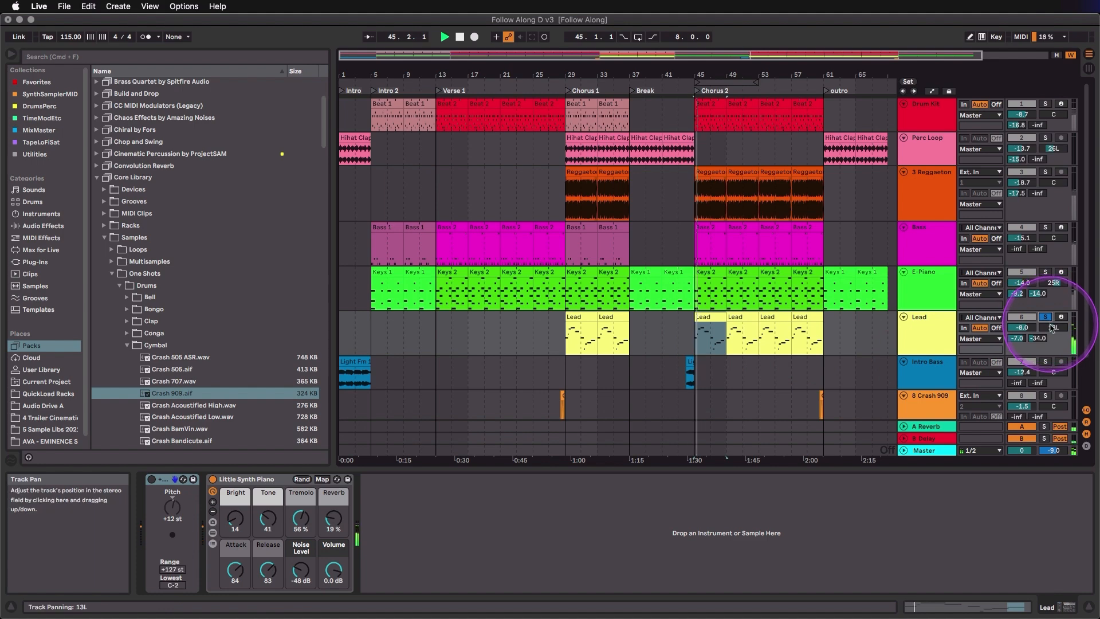
pyautogui.moveTo(1052, 328); pyautogui.dragTo(1053, 328)
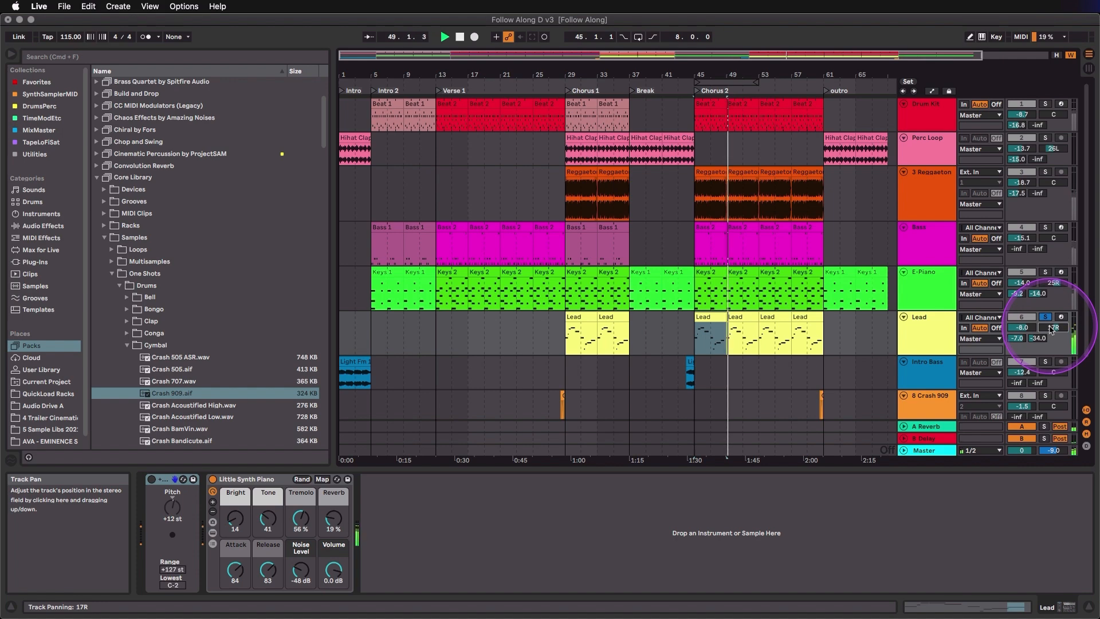
# - Display the automation lanes for all tracks and leave automation recording armed
pyautogui.click(932, 92)
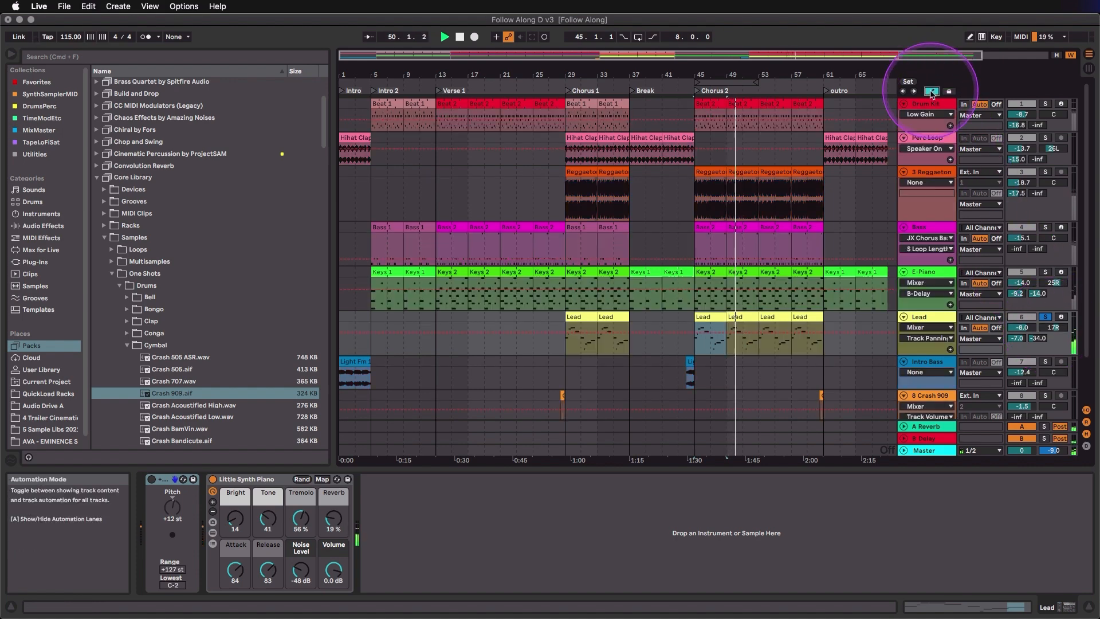
pyautogui.click(931, 93)
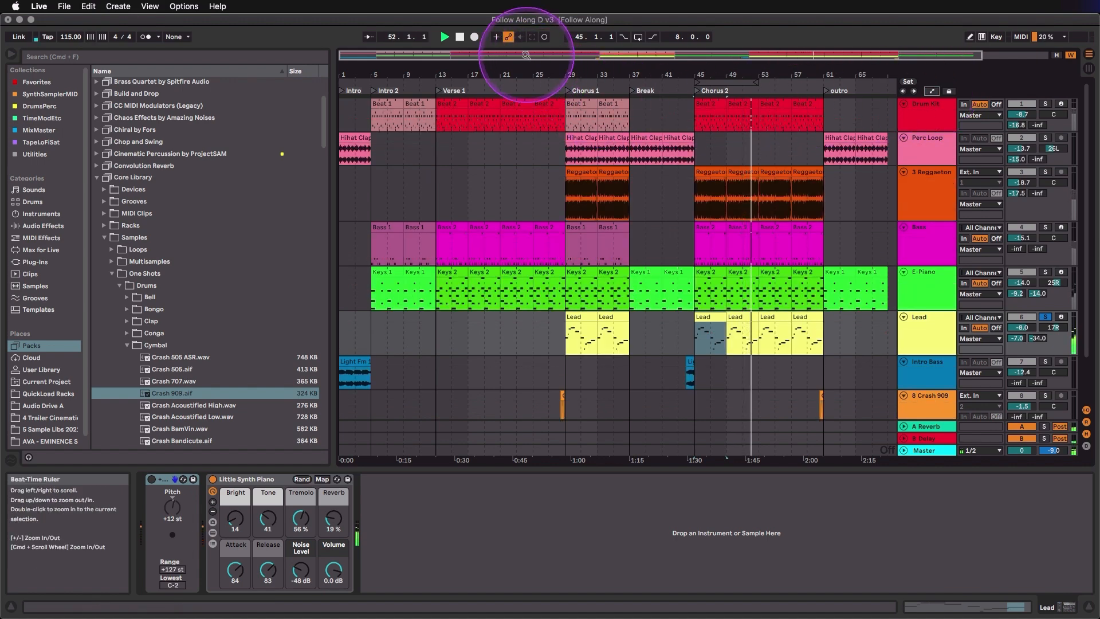
pyautogui.click(508, 38)
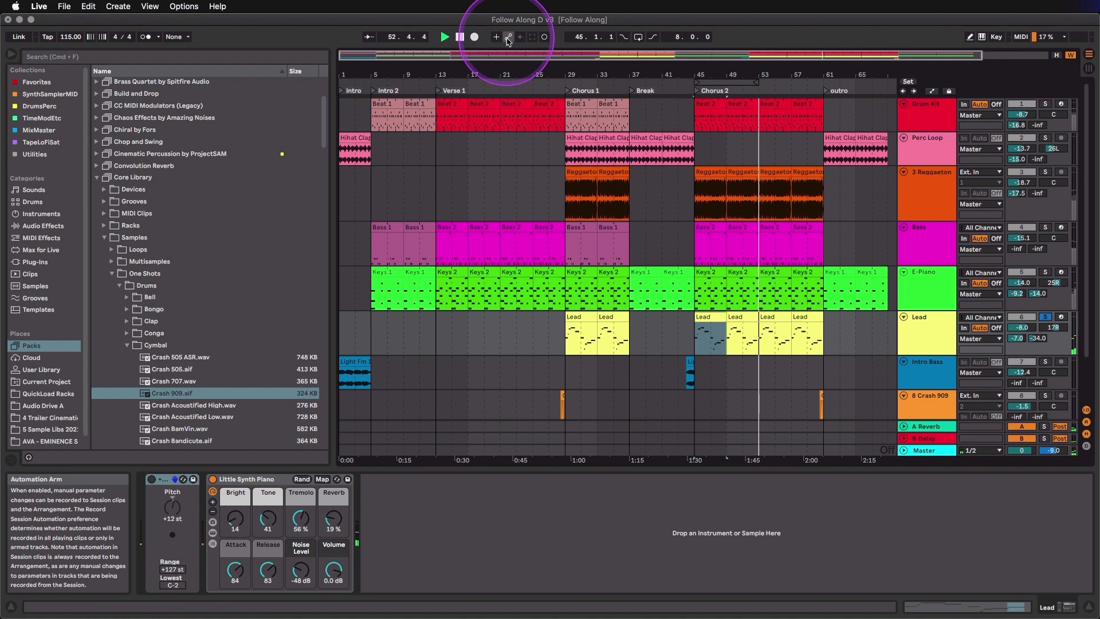
pyautogui.press('a')
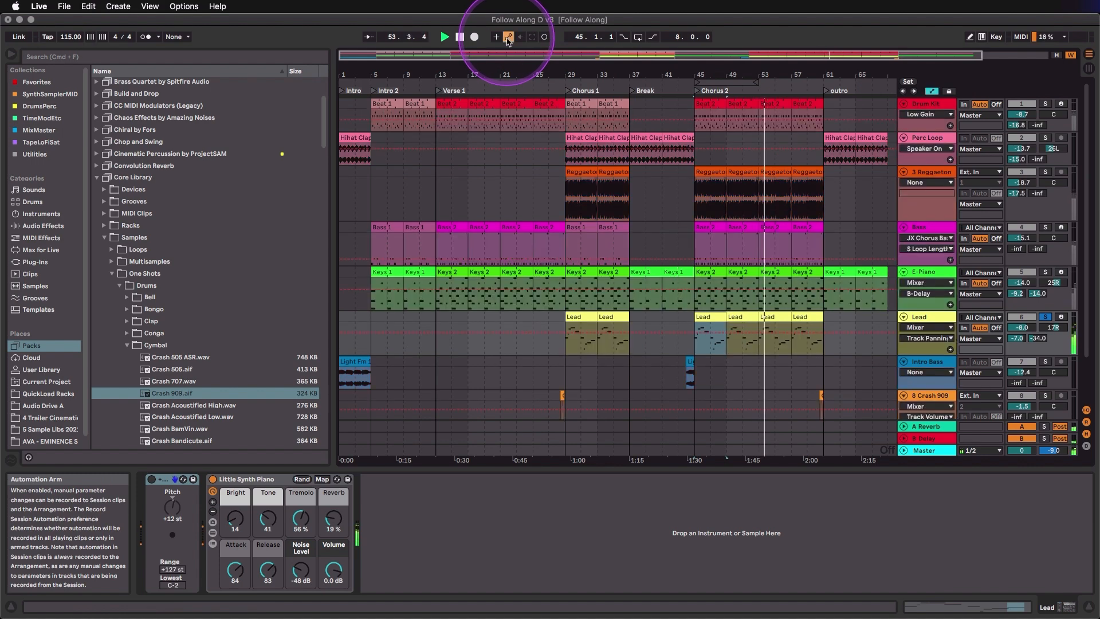
# - Record sweeping pan automation on the Lead track from 45.1.1 to about bar 50, ending near 3L
pyautogui.click(475, 37)
pyautogui.press('space')
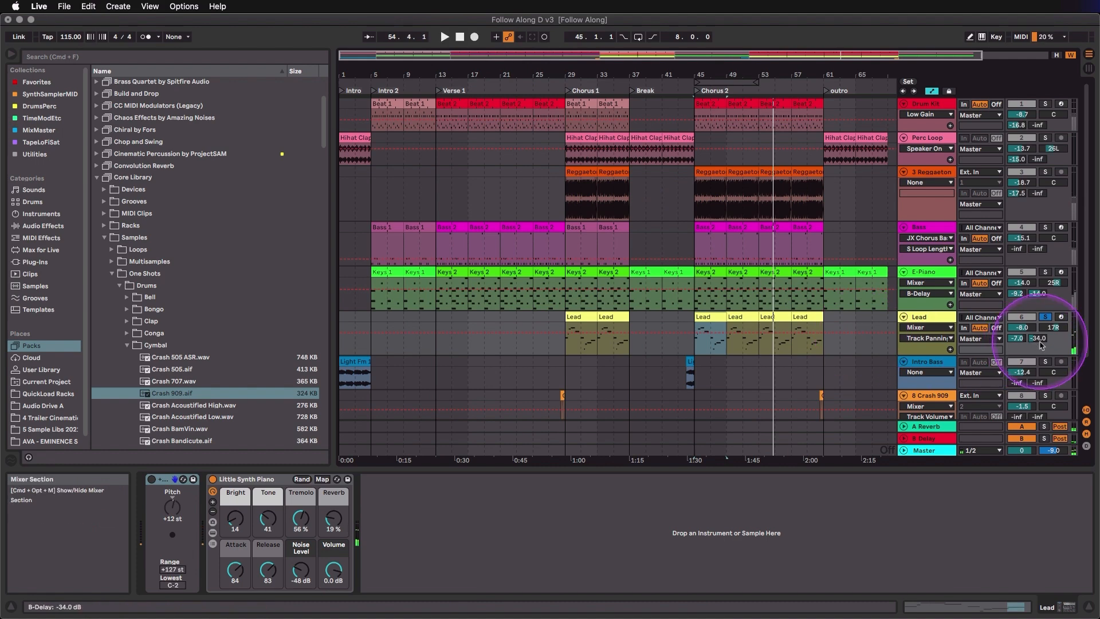
pyautogui.press('space')
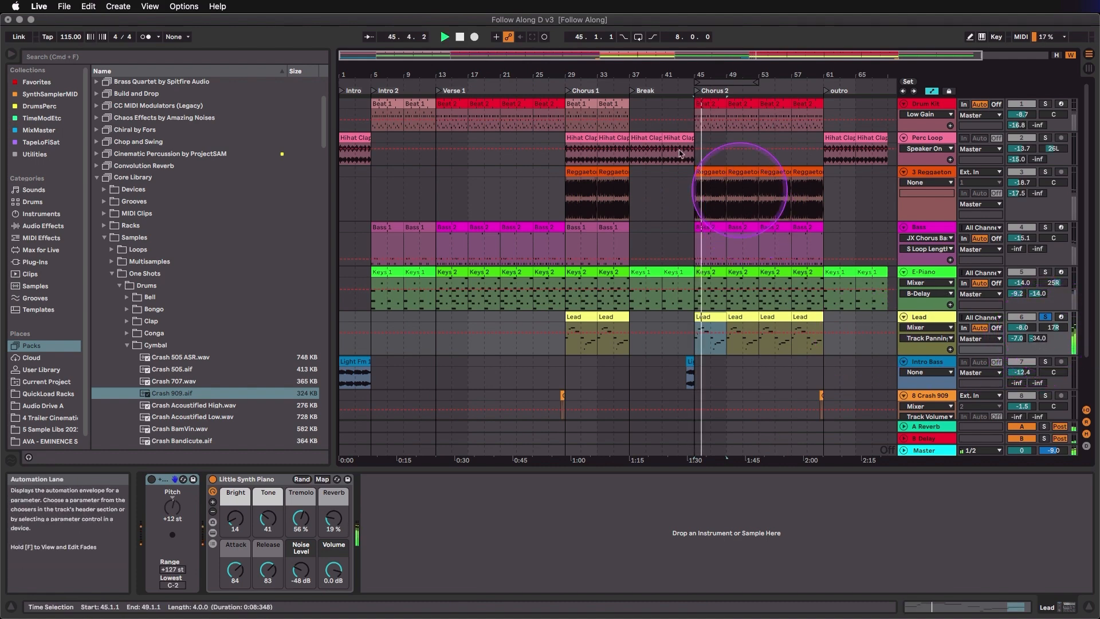
pyautogui.click(475, 37)
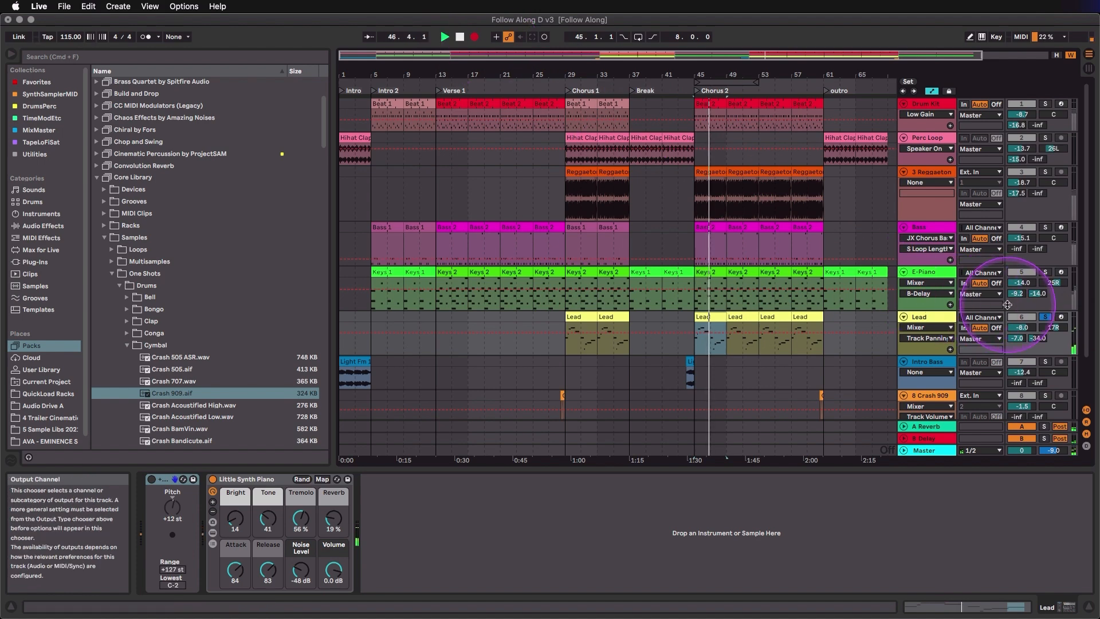
pyautogui.moveTo(1053, 326); pyautogui.dragTo(1053, 330)
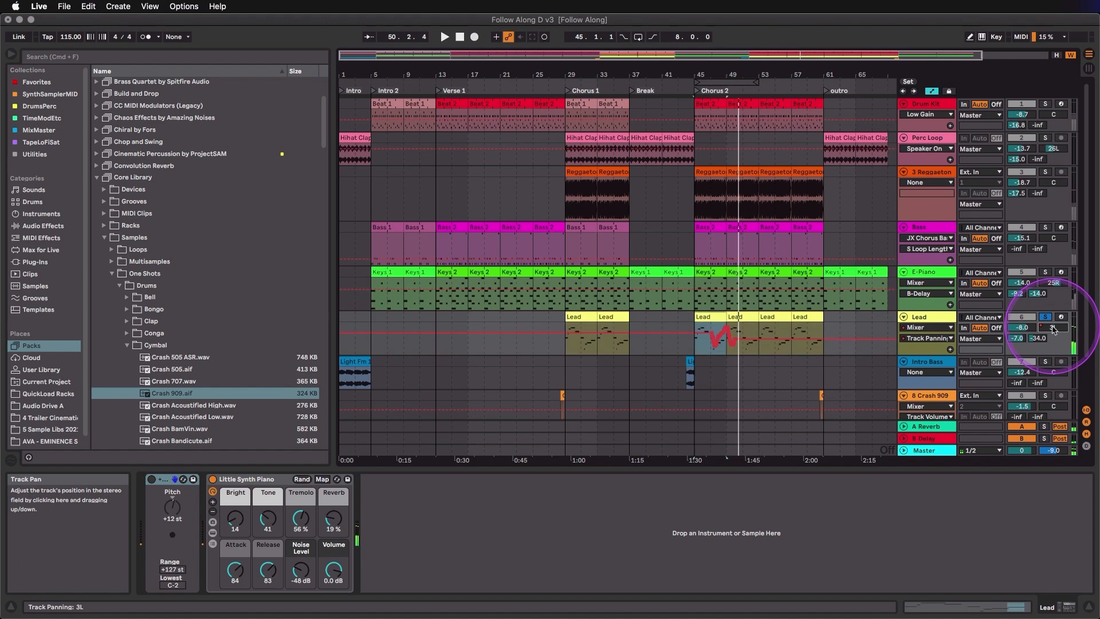
# - Override the Lead track's recorded panning by hand and re-enable its automation, trying both the Session mixer and the Arrangement
pyautogui.press('Tab')
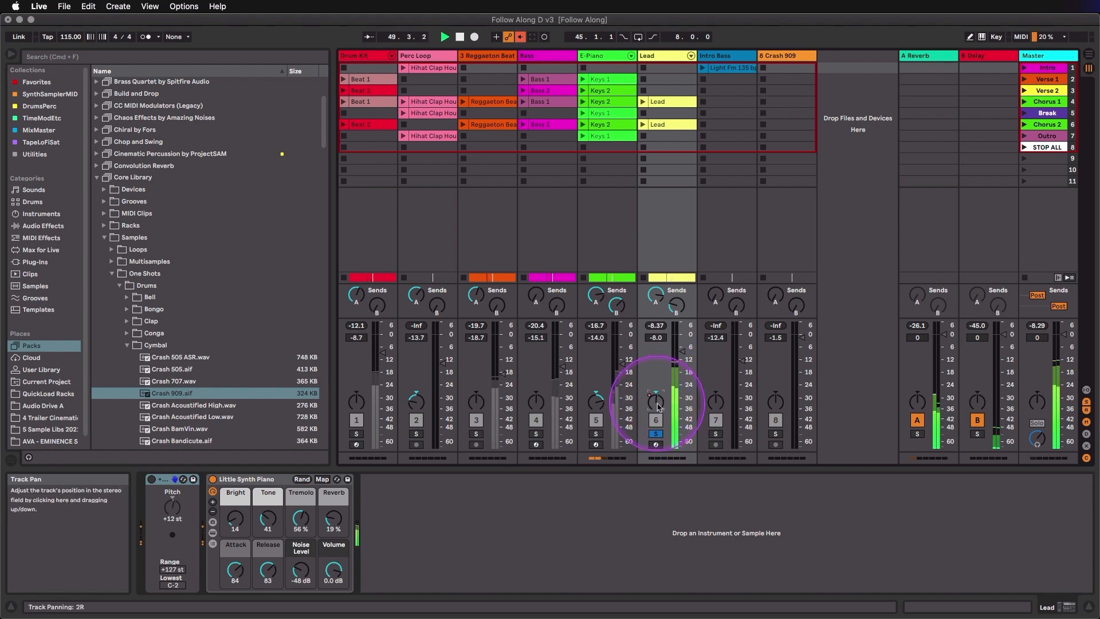
pyautogui.press('Tab')
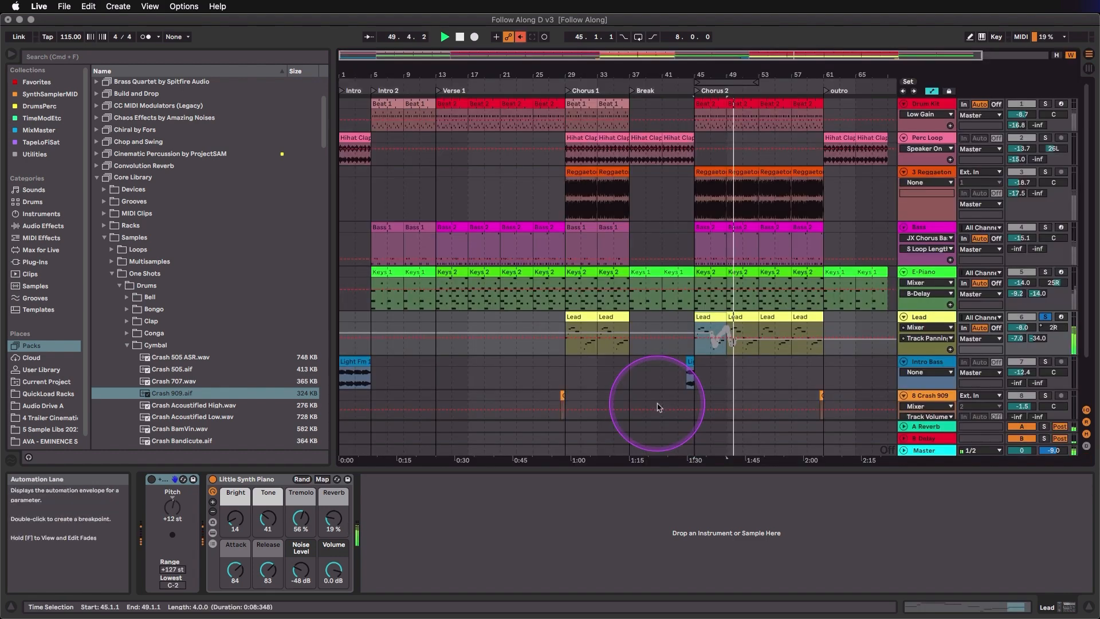
pyautogui.rightClick(1044, 330)
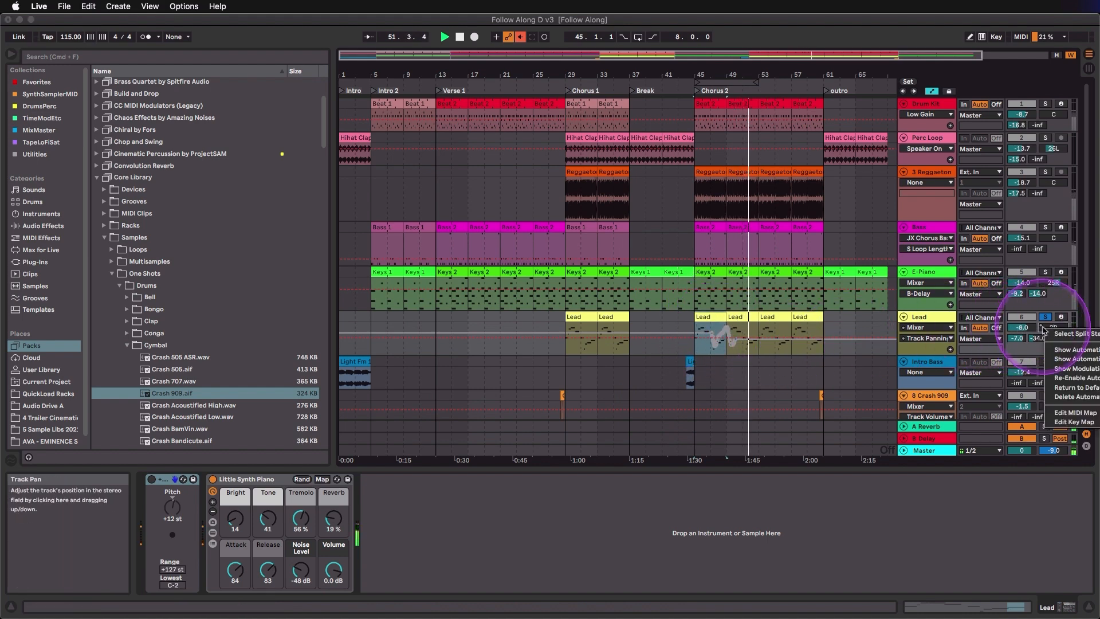
pyautogui.click(1059, 378)
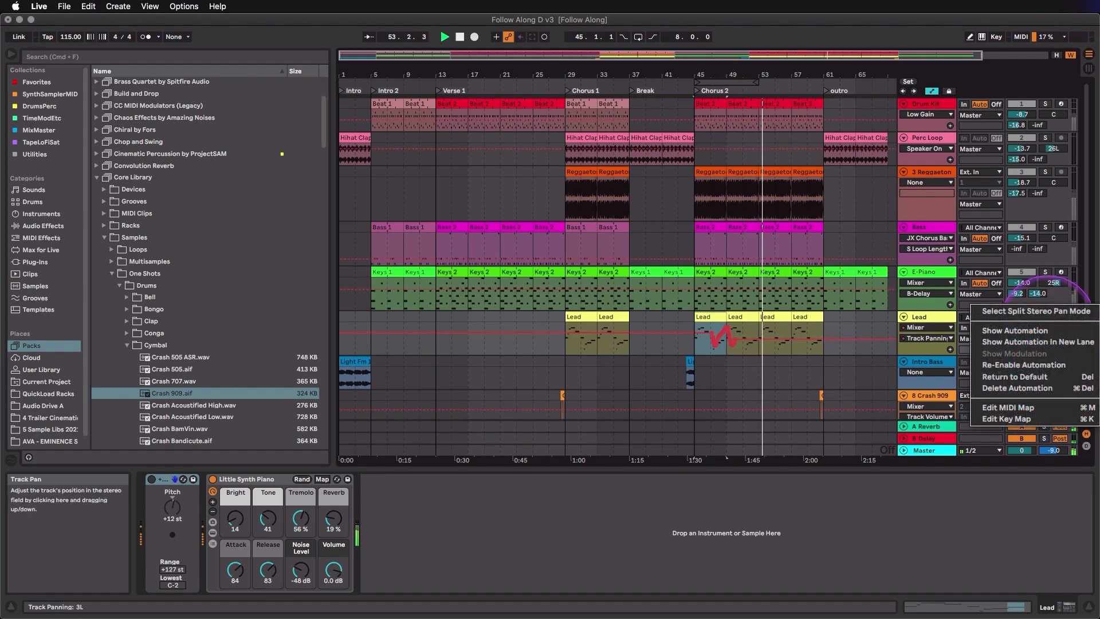
pyautogui.doubleClick(1049, 327)
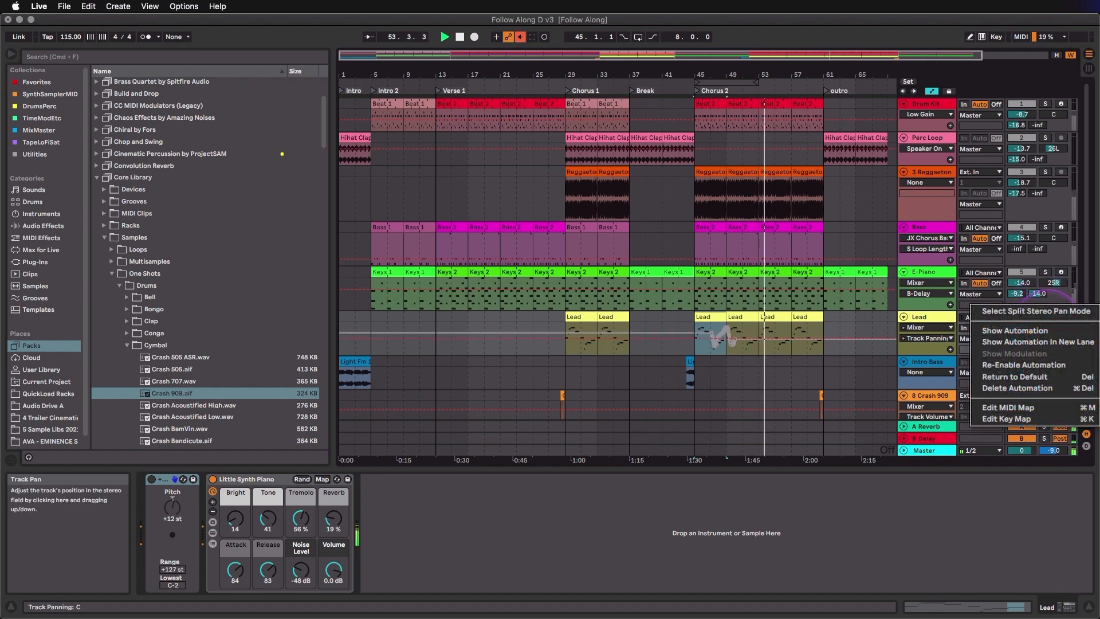
pyautogui.click(520, 38)
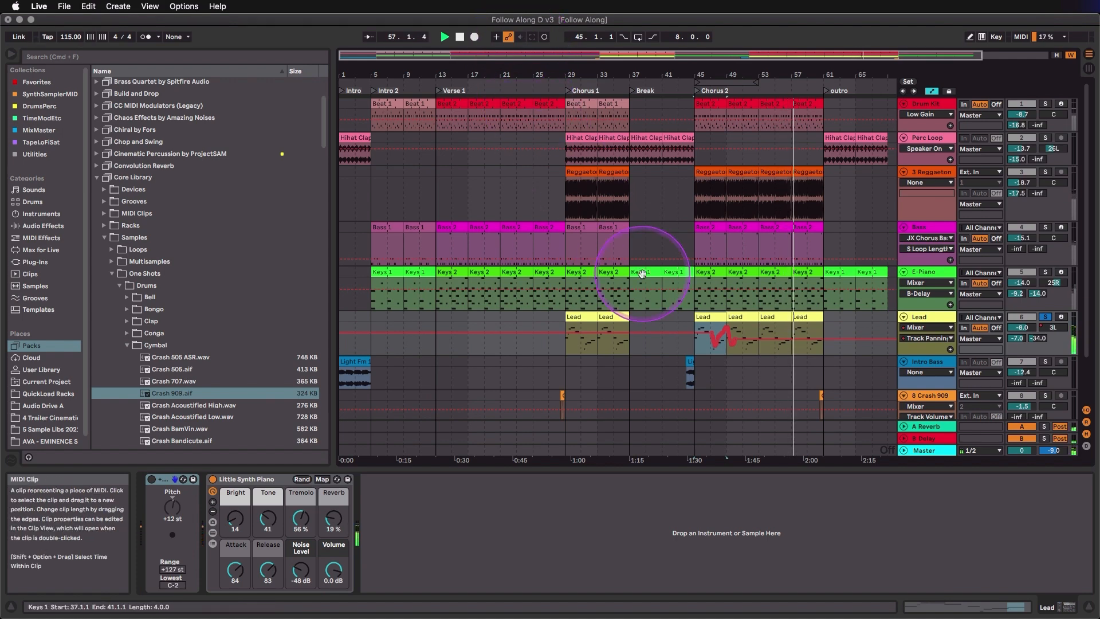
# - Solo the E-Piano track, select its Keys 2 clip at 25.1.1 and add an Auto Filter to the track
pyautogui.click(1045, 272)
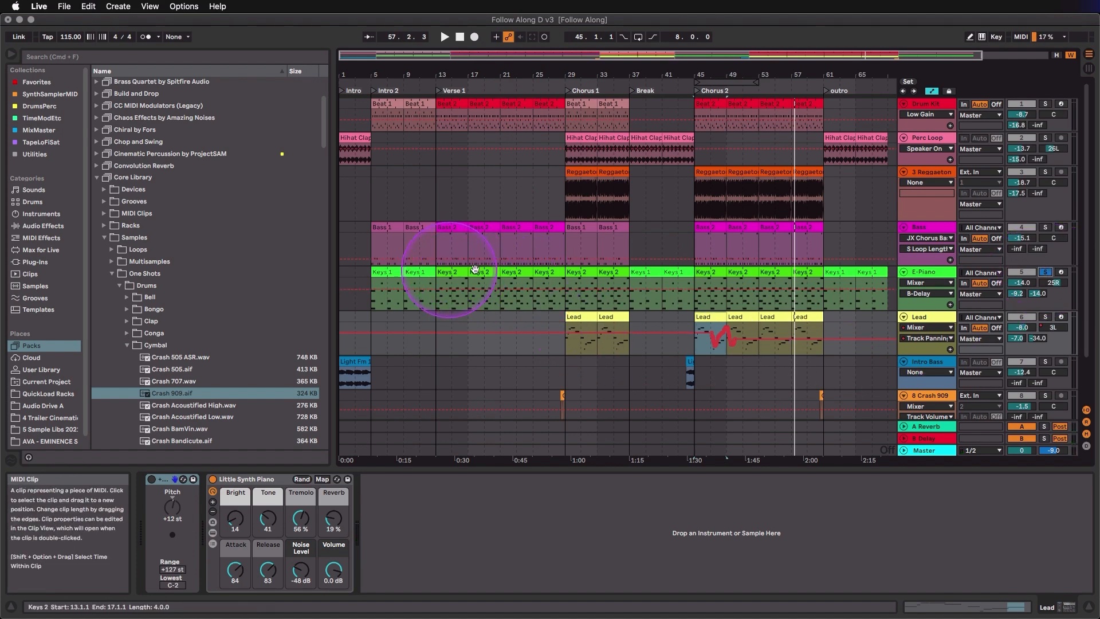
pyautogui.click(543, 271)
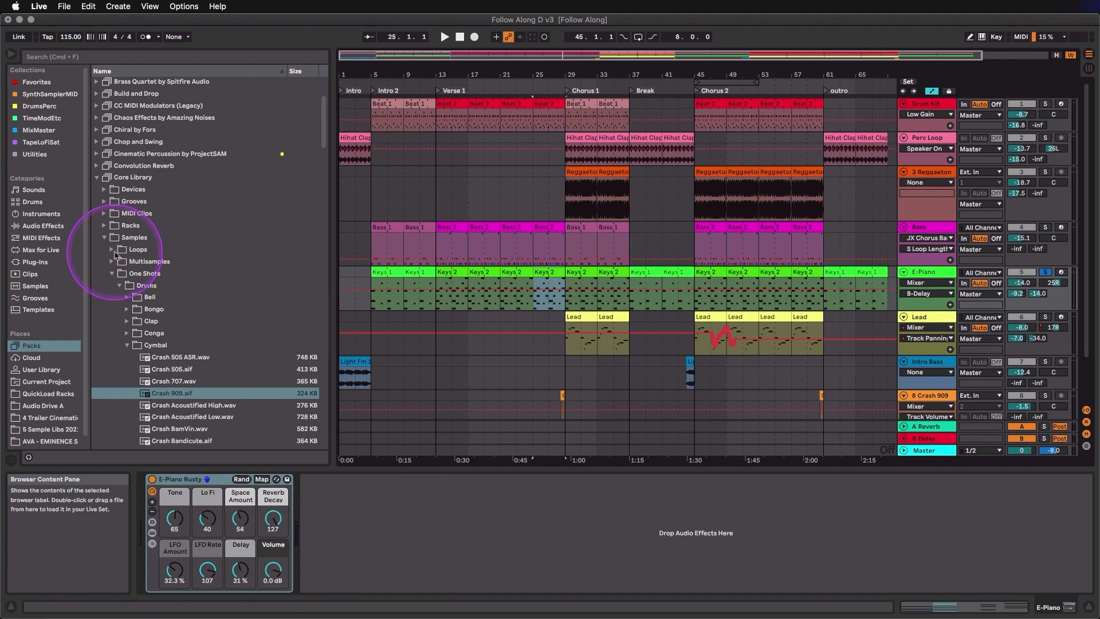
pyautogui.click(50, 228)
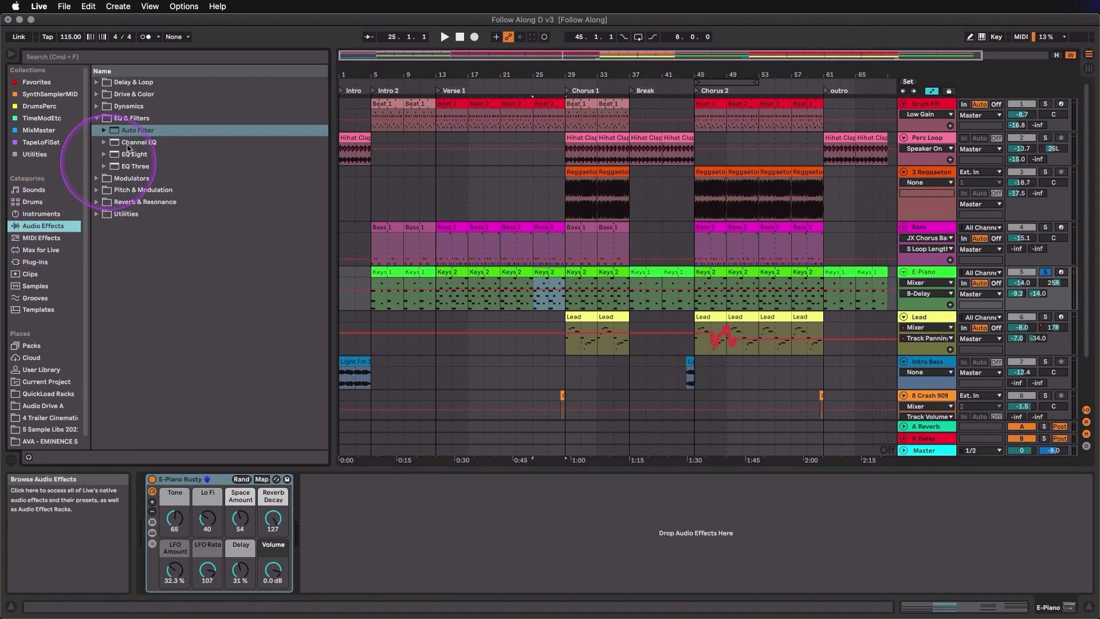
pyautogui.moveTo(132, 131); pyautogui.dragTo(480, 252)
pyautogui.moveTo(514, 297); pyautogui.dragTo(515, 297)
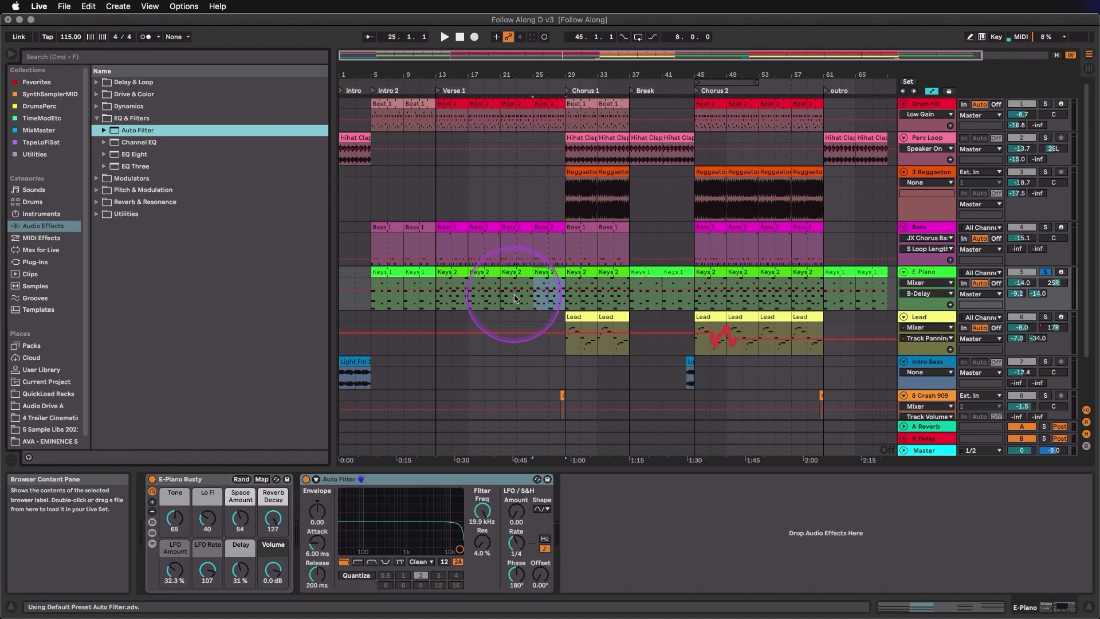
# - Record an Auto Filter sweep on the E-Piano from 25.1.1 into Chorus 1, ending near 1.72 kHz with 44% resonance
pyautogui.press('space')
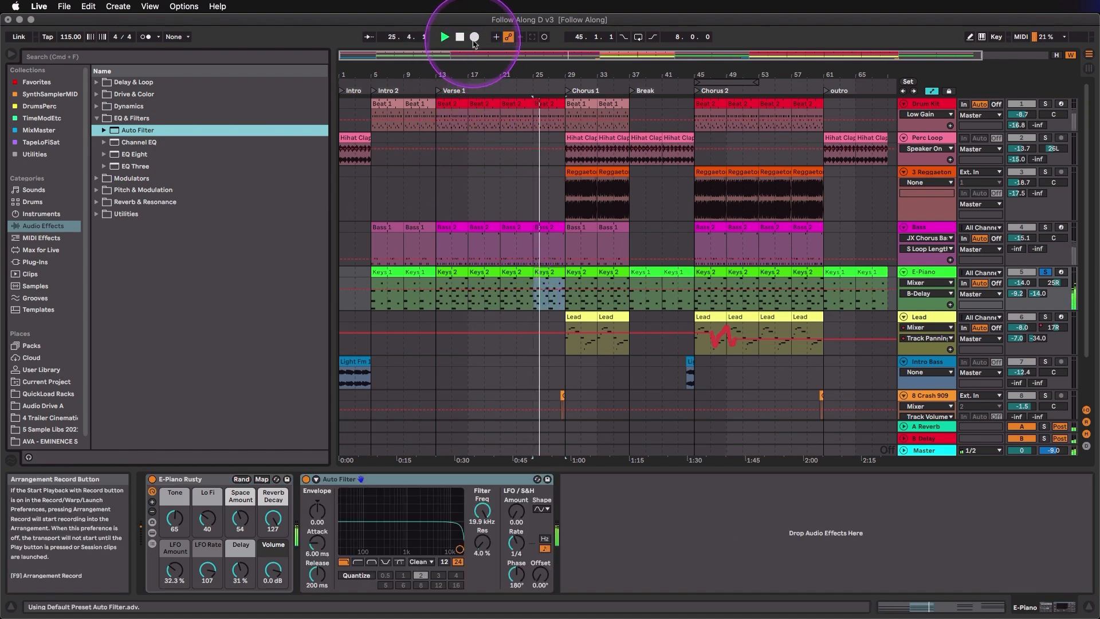
pyautogui.moveTo(459, 548); pyautogui.dragTo(416, 529)
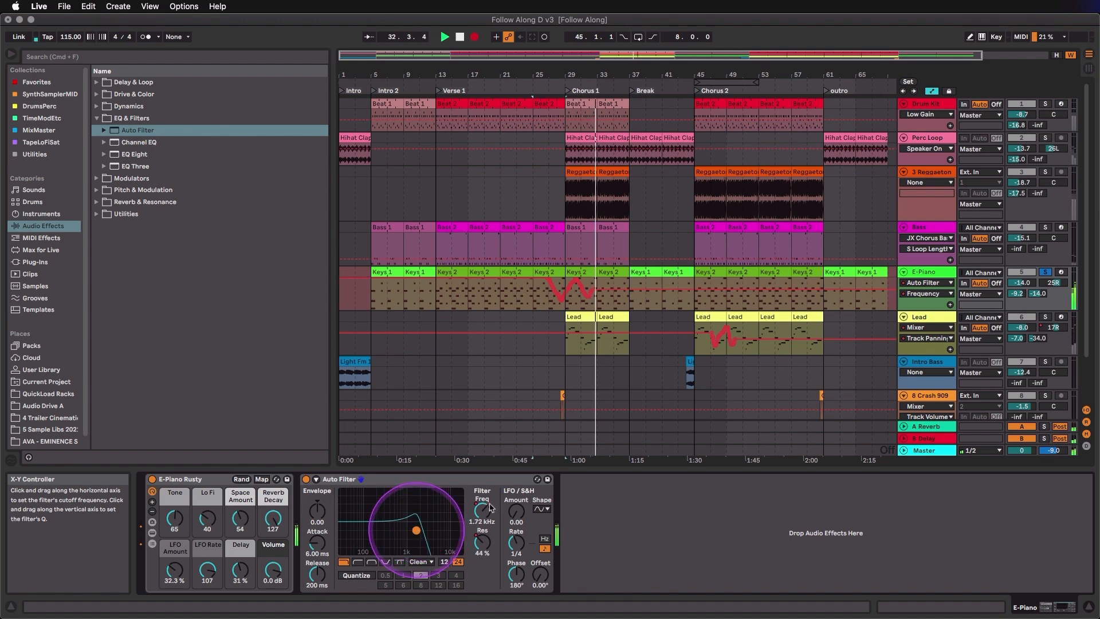
pyautogui.click(920, 282)
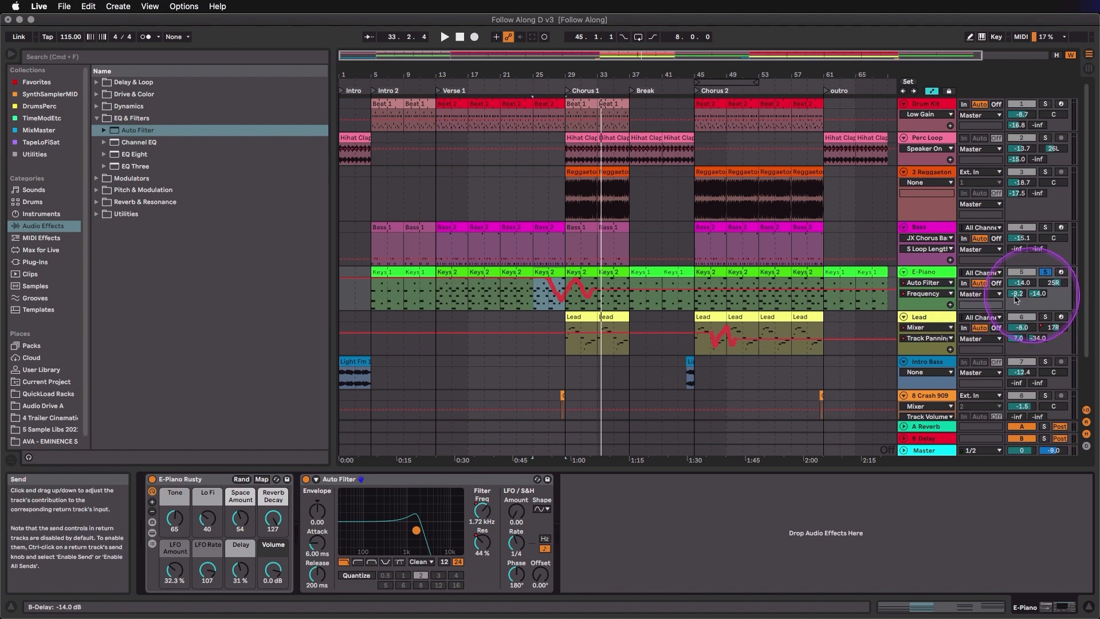
# - Record E-Piano B-Delay send automation from about bar 36 into the Break, raising the send and dropping it to -63 dB
pyautogui.click(621, 303)
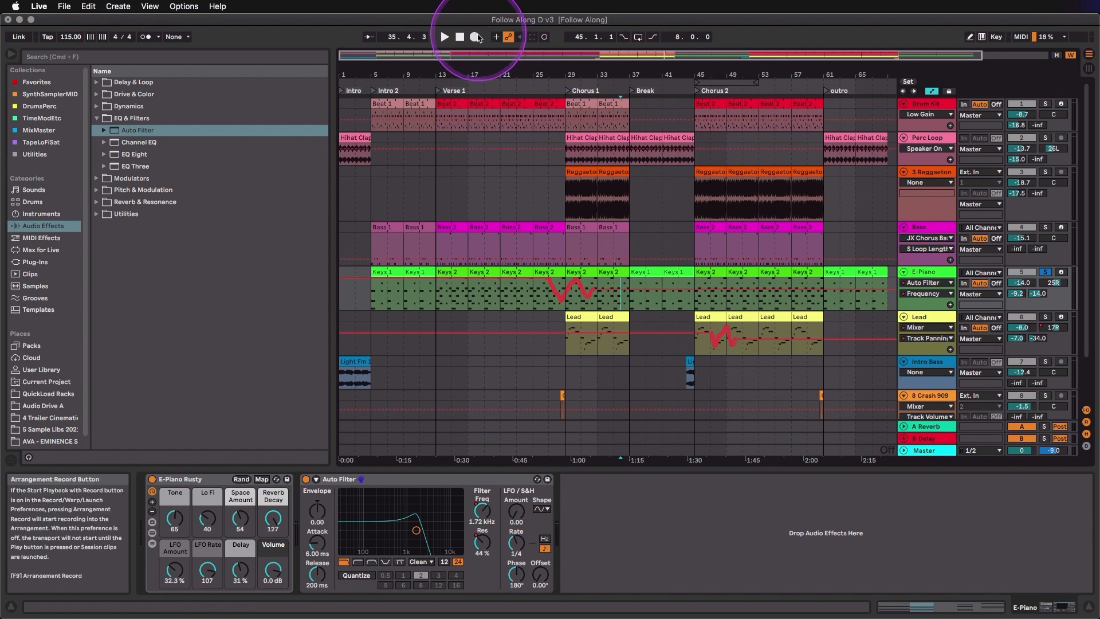
pyautogui.click(474, 37)
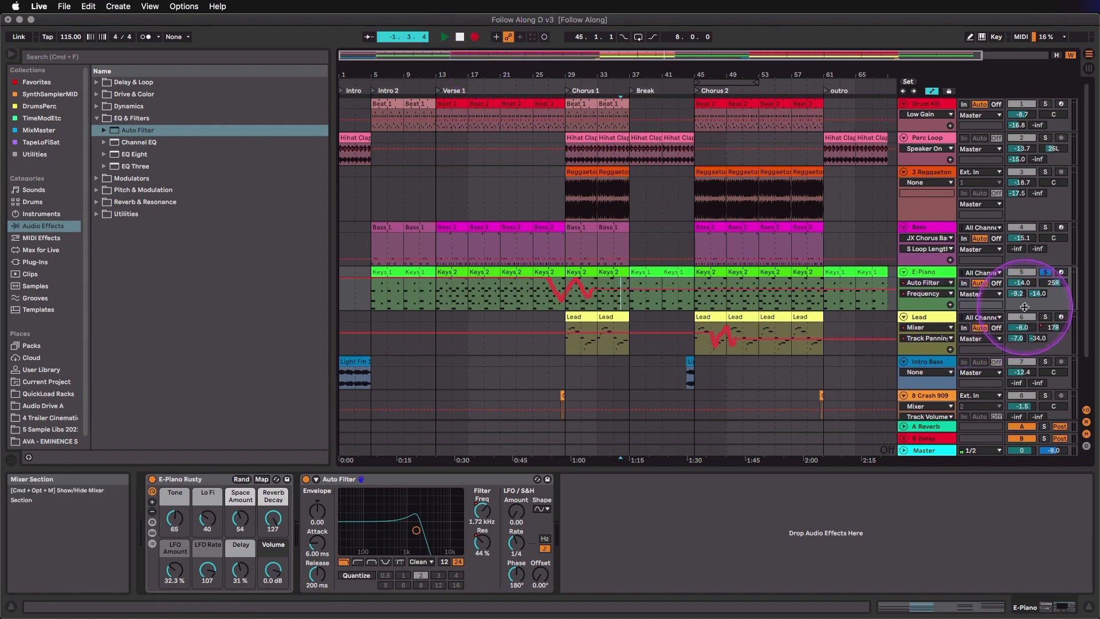
pyautogui.moveTo(1041, 298); pyautogui.dragTo(1041, 298)
pyautogui.press('space')
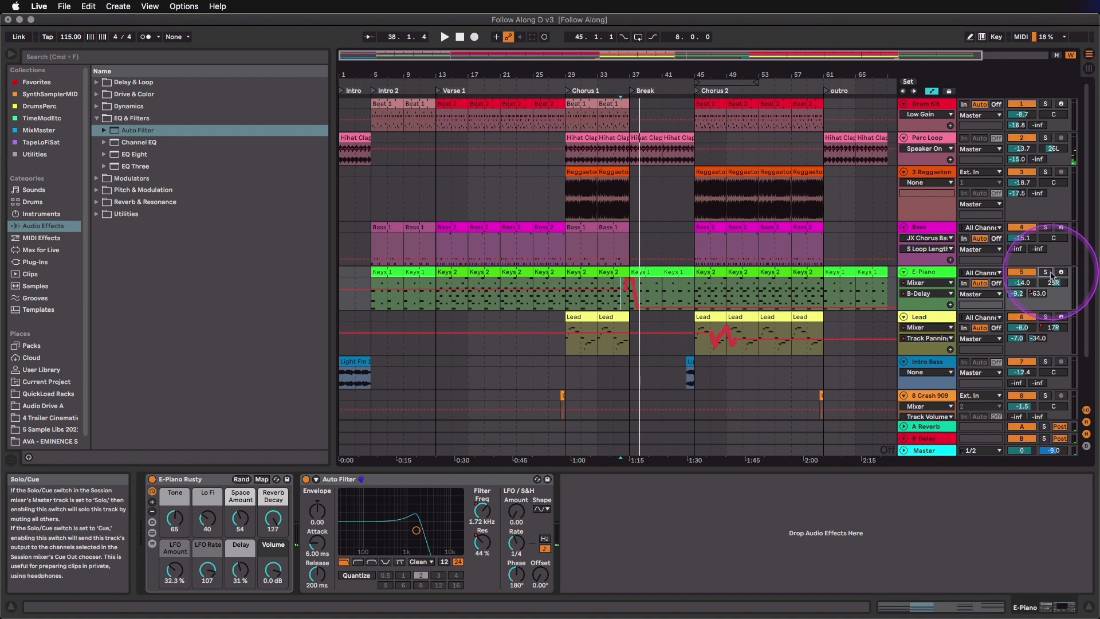
# - Play back the recorded B-Delay send automation on the E-Piano from about bar 30 through the start of the Break
pyautogui.click(578, 302)
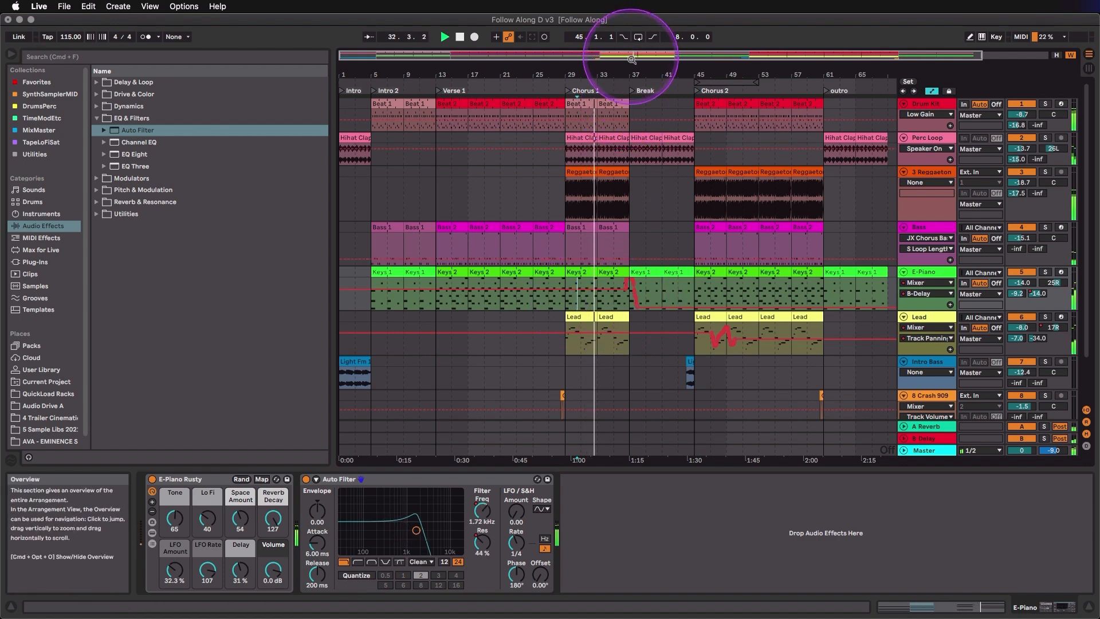
pyautogui.moveTo(631, 60); pyautogui.dragTo(601, 75)
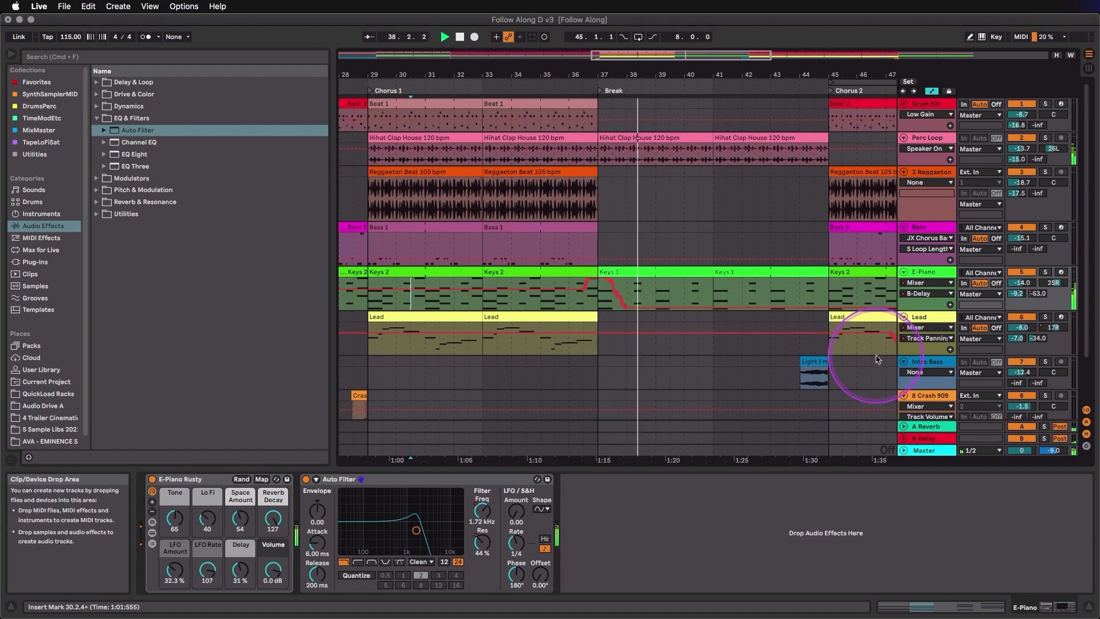
pyautogui.moveTo(629, 306); pyautogui.dragTo(621, 301)
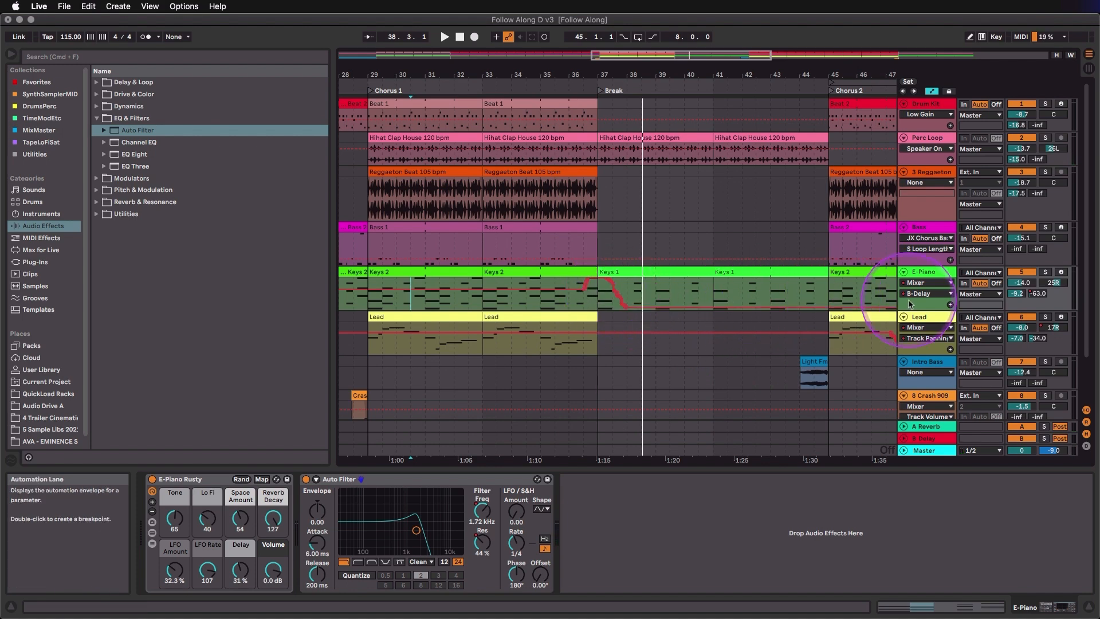
# - Enlarge the E-Piano track, reshape its B-Delay envelope into ramps from bar 33 up to about -7.2 dB near the Break, and play it
pyautogui.moveTo(913, 310); pyautogui.dragTo(914, 355)
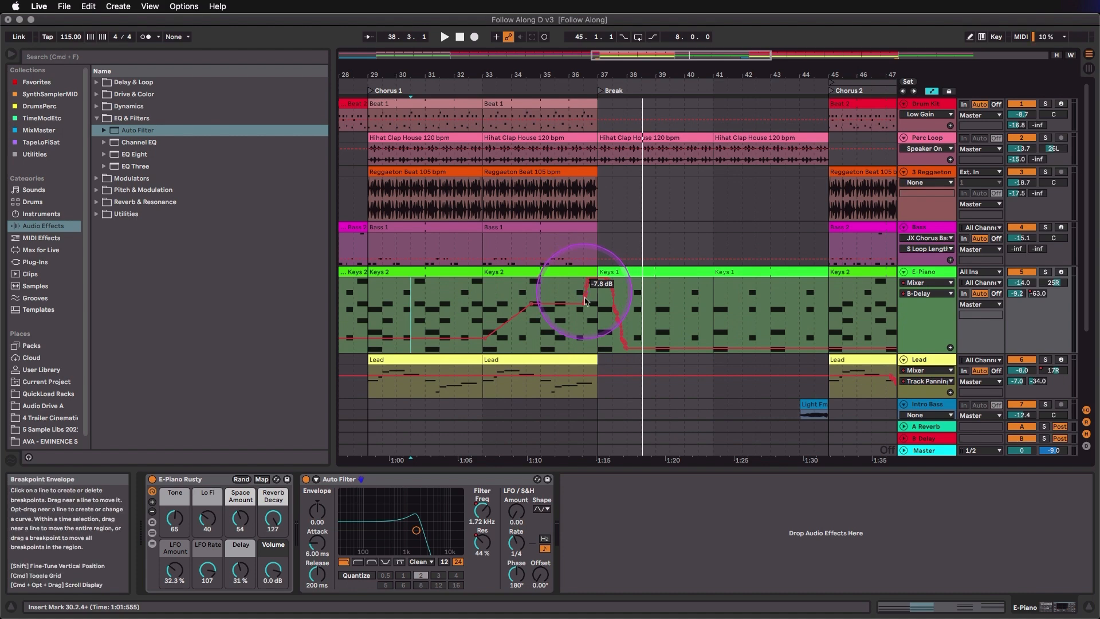
pyautogui.moveTo(588, 298); pyautogui.dragTo(609, 297)
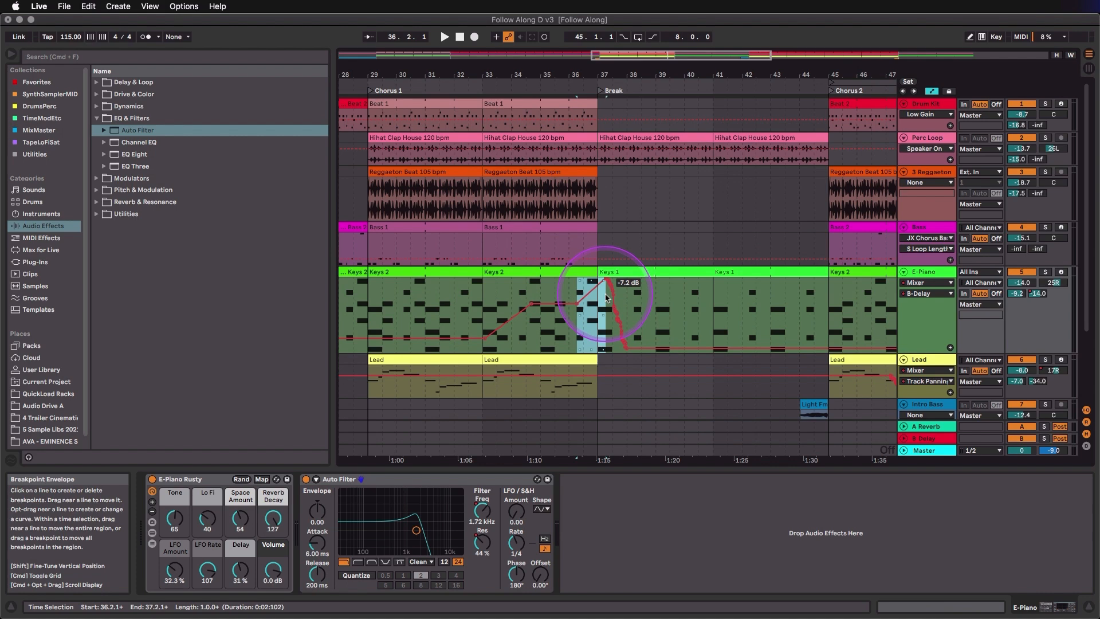
pyautogui.click(485, 315)
pyautogui.press('space')
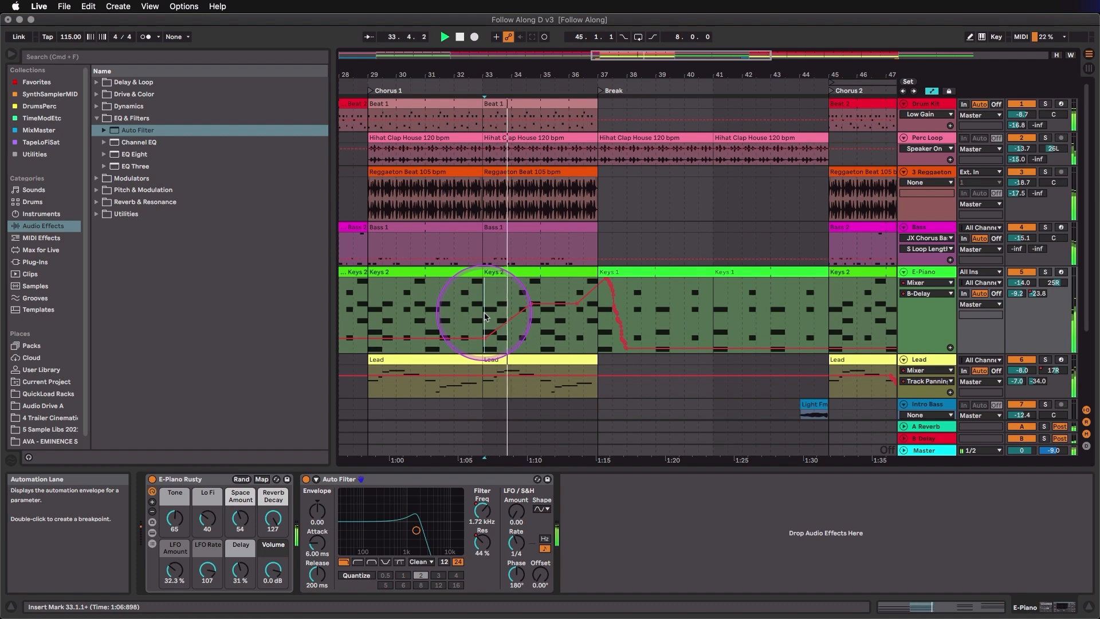
# - In Draw Mode with the Narrow adaptive grid, draw B-Delay send steps in the Break, followed by off-grid freehand curves up to bar 45
pyautogui.press('b')
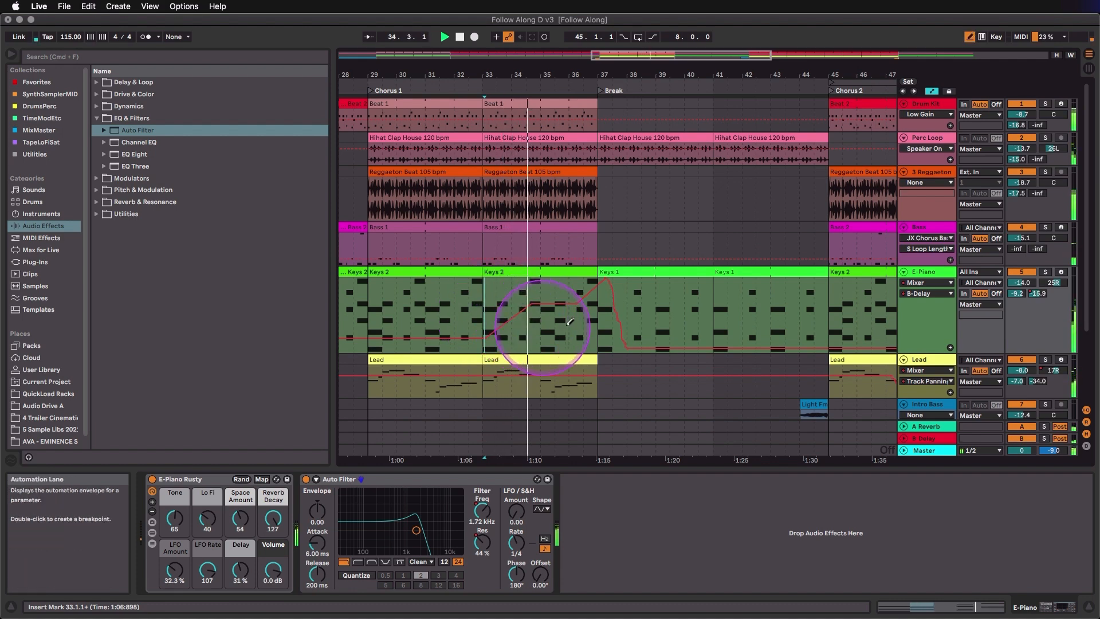
pyautogui.rightClick(641, 295)
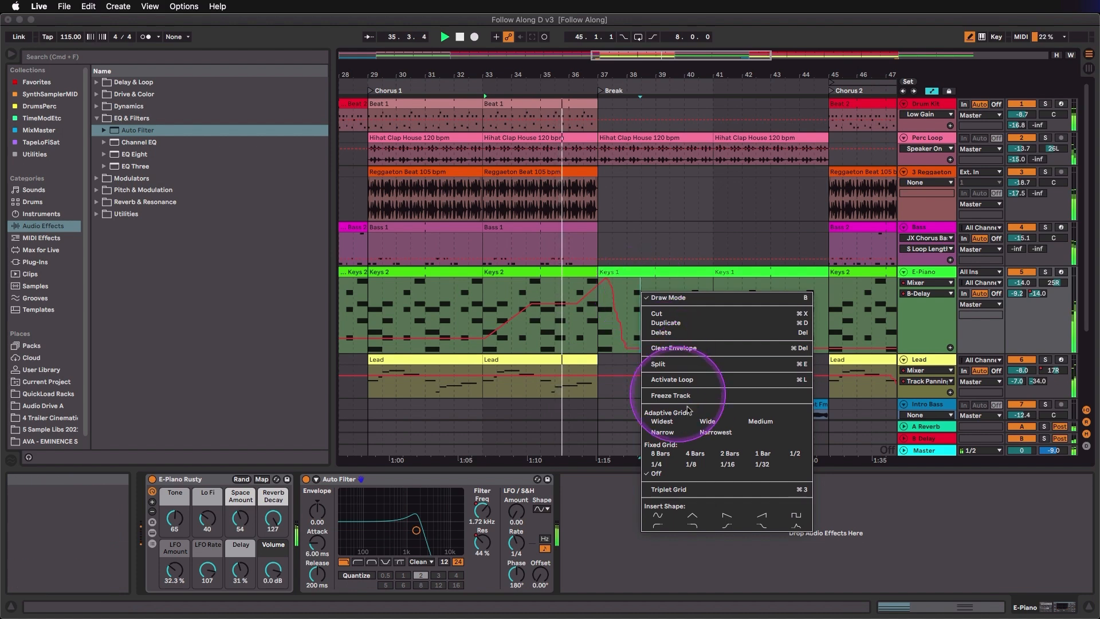
pyautogui.click(663, 429)
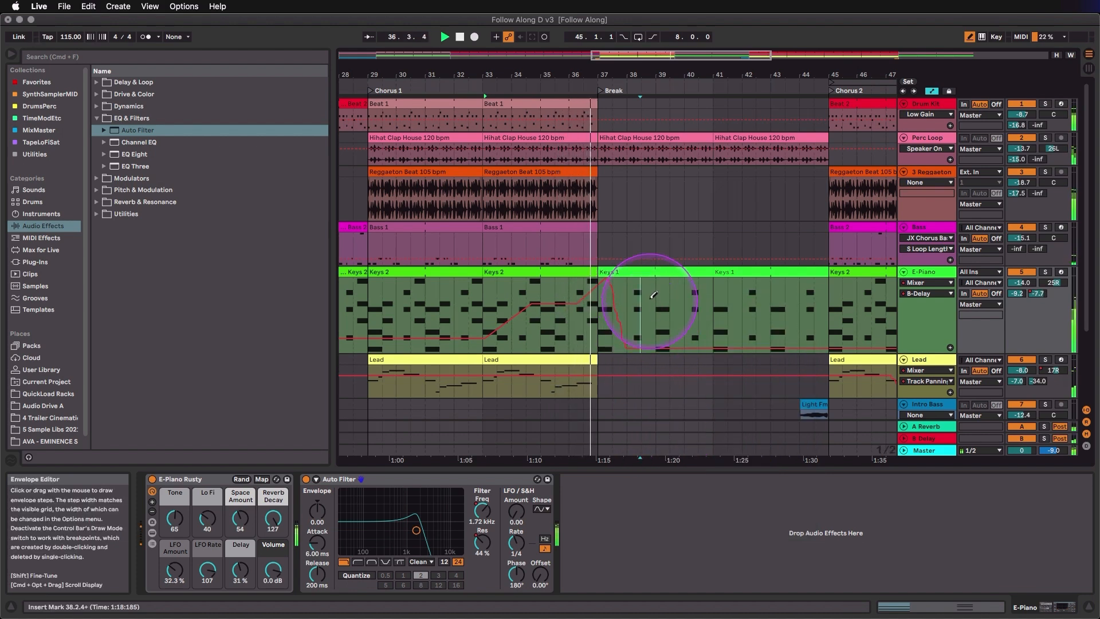
pyautogui.click(647, 295)
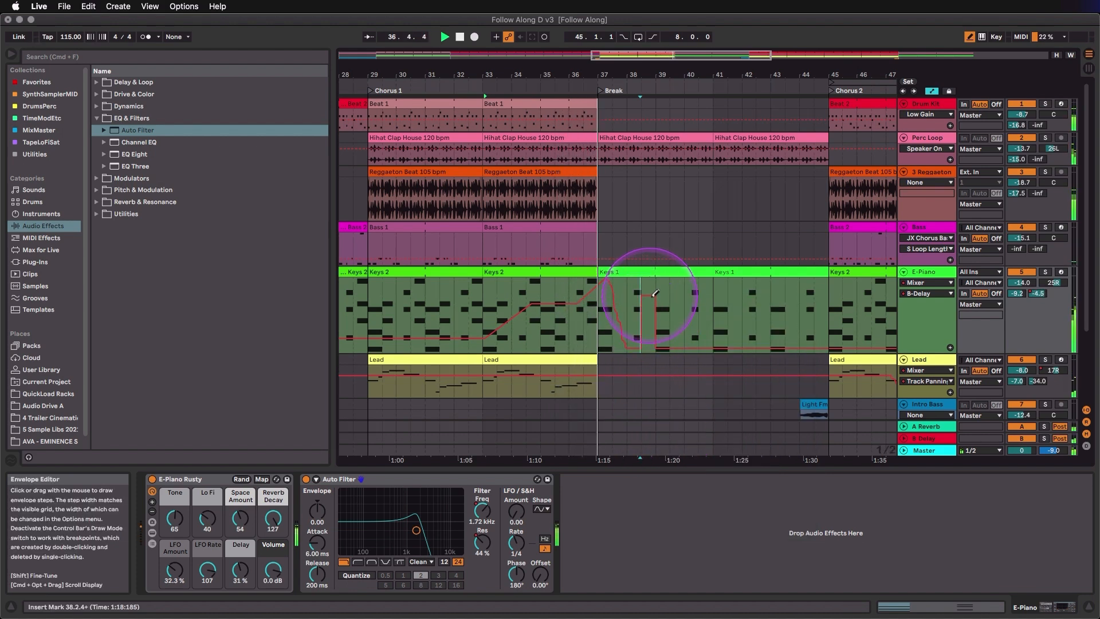
pyautogui.click(691, 290)
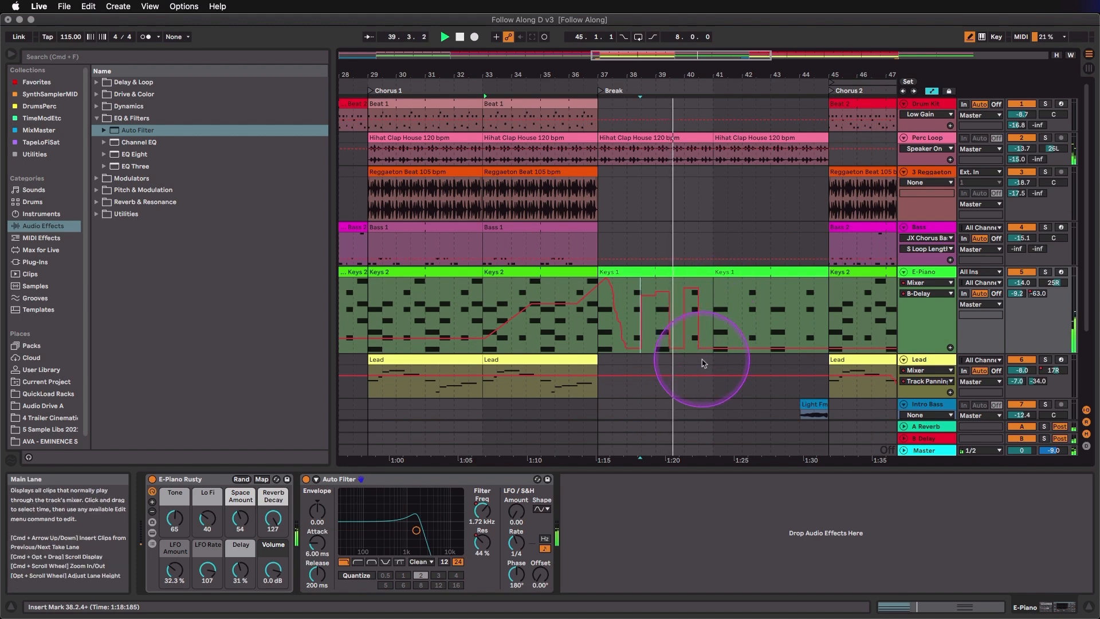
pyautogui.moveTo(705, 347)
pyautogui.mouseDown()
pyautogui.moveTo(717, 319)
pyautogui.moveTo(728, 338)
pyautogui.moveTo(757, 290)
pyautogui.moveTo(793, 319)
pyautogui.moveTo(789, 344)
pyautogui.moveTo(802, 300)
pyautogui.moveTo(817, 296)
pyautogui.moveTo(791, 294)
pyautogui.mouseUp()
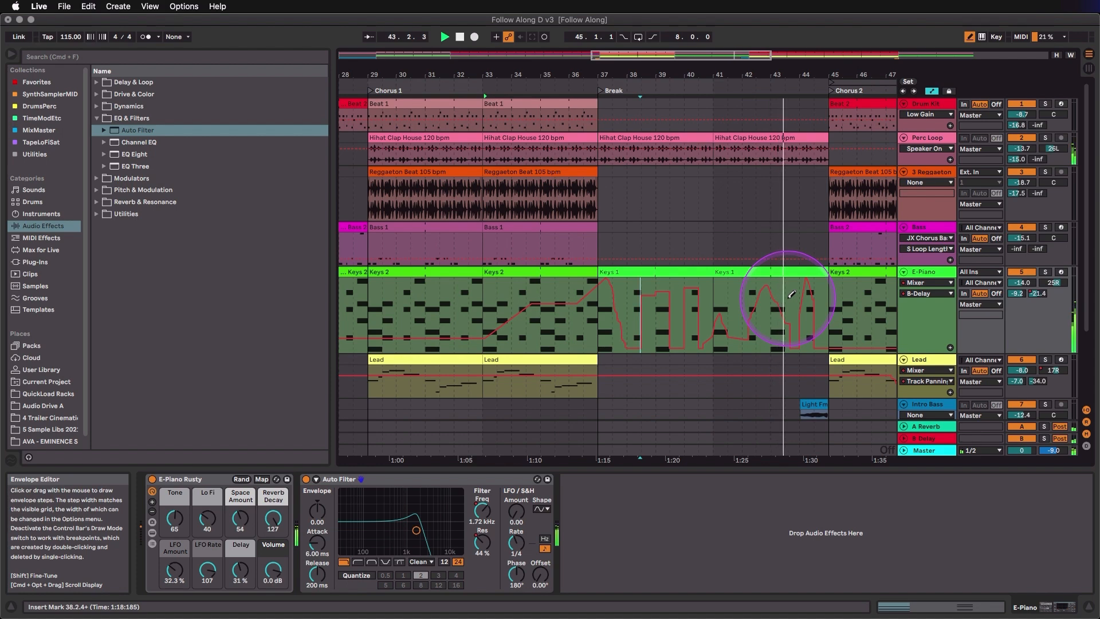
# - Draw a curved dip to about -40 dB in the E-Piano's A-Reverb send from bar 35 to 38, and play it
pyautogui.click(1018, 294)
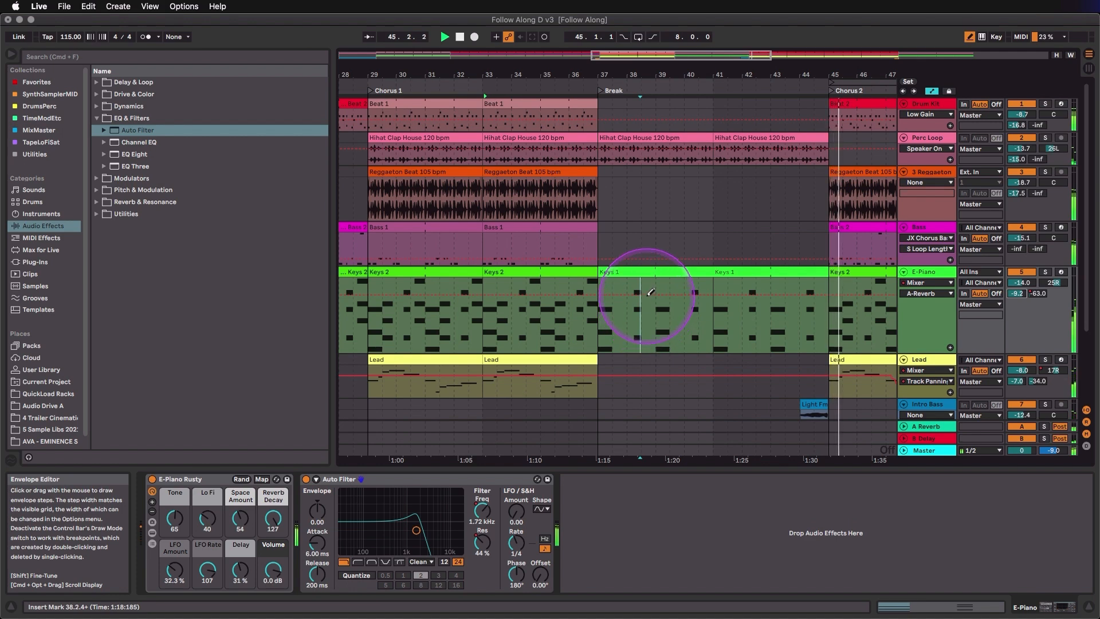
pyautogui.moveTo(650, 292)
pyautogui.mouseDown()
pyautogui.moveTo(579, 337)
pyautogui.moveTo(548, 293)
pyautogui.mouseUp()
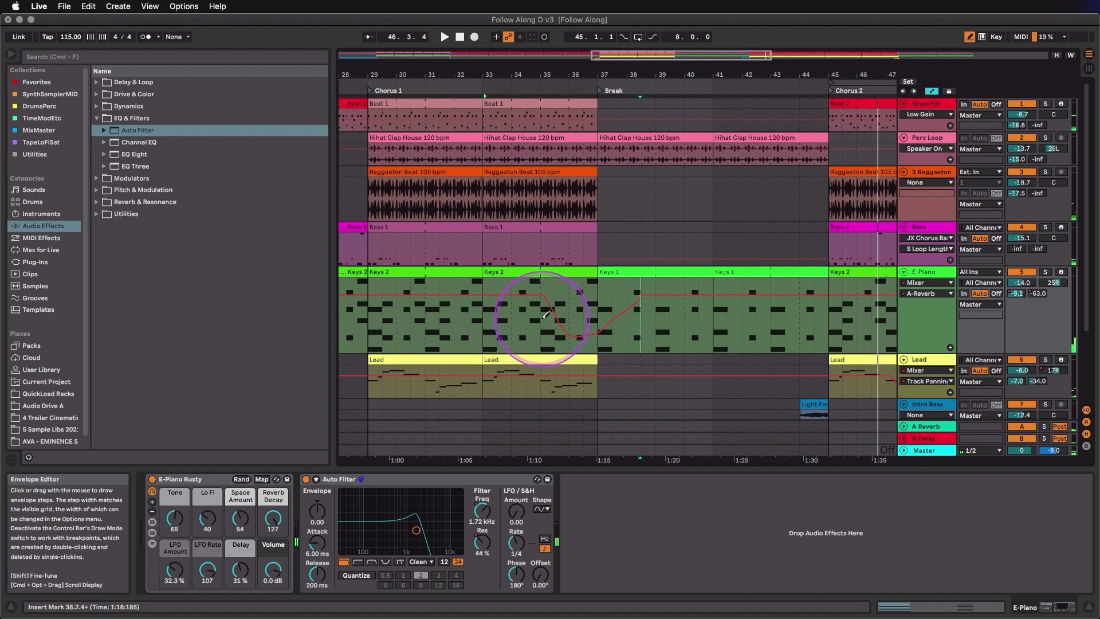
pyautogui.press('b')
pyautogui.click(544, 321)
pyautogui.press('space')
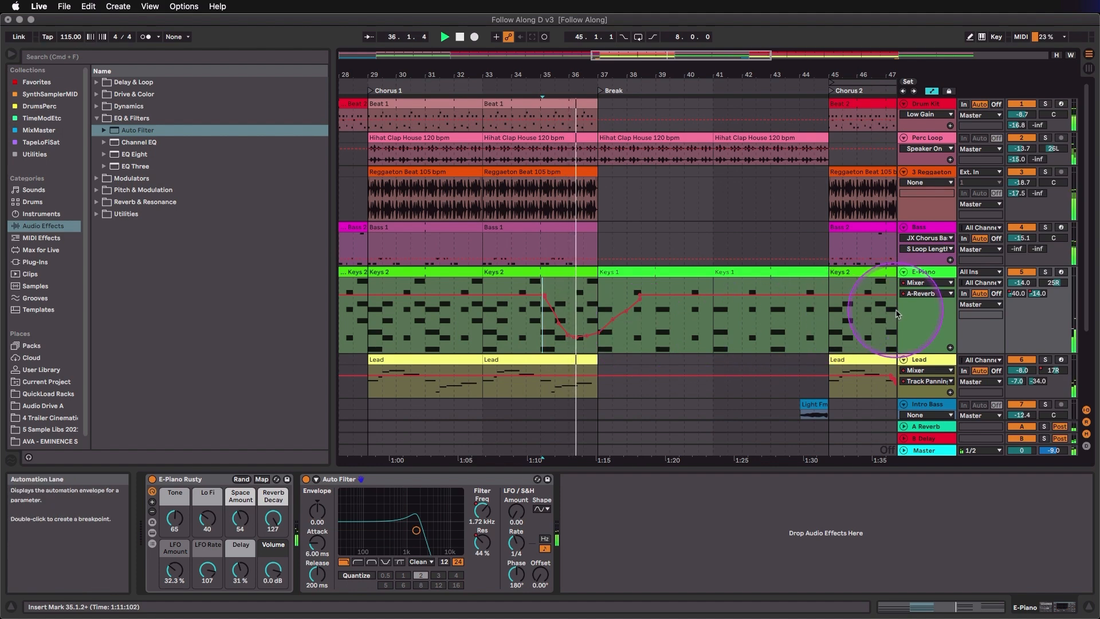
# - Clear all automation envelopes from the E-Piano track, and optimize the arrangement's width and height
pyautogui.click(926, 324)
pyautogui.rightClick(928, 328)
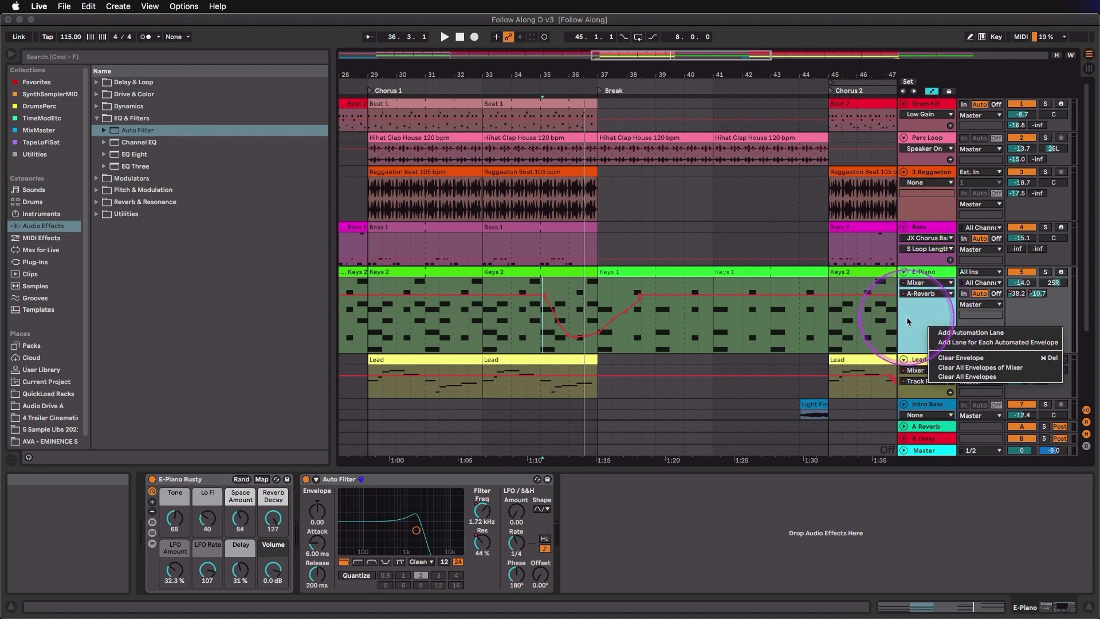
pyautogui.click(970, 377)
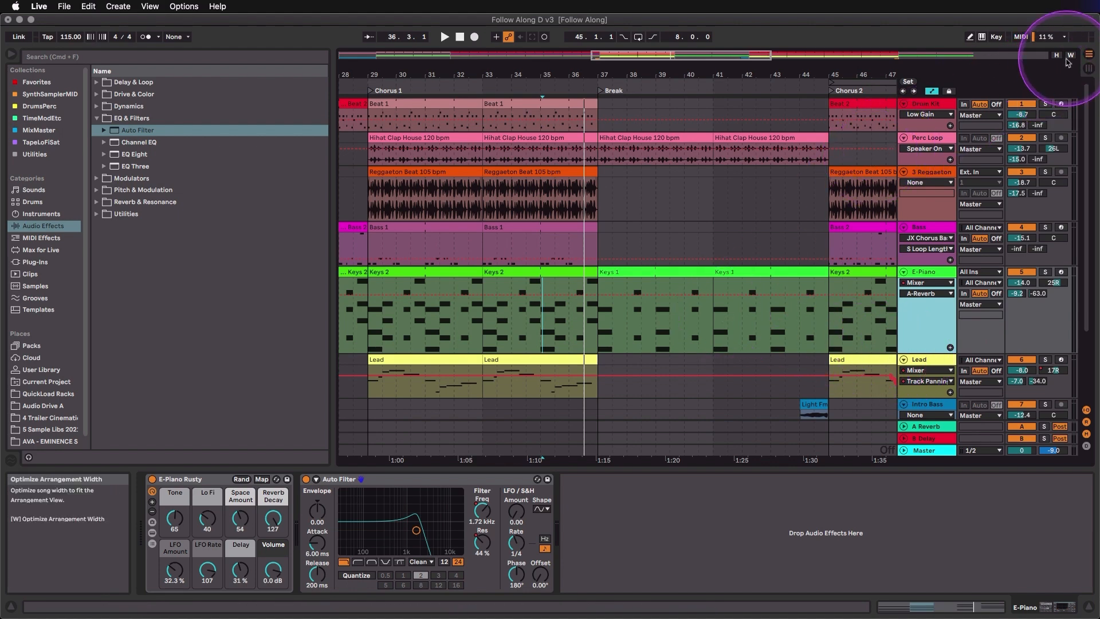
pyautogui.click(1069, 56)
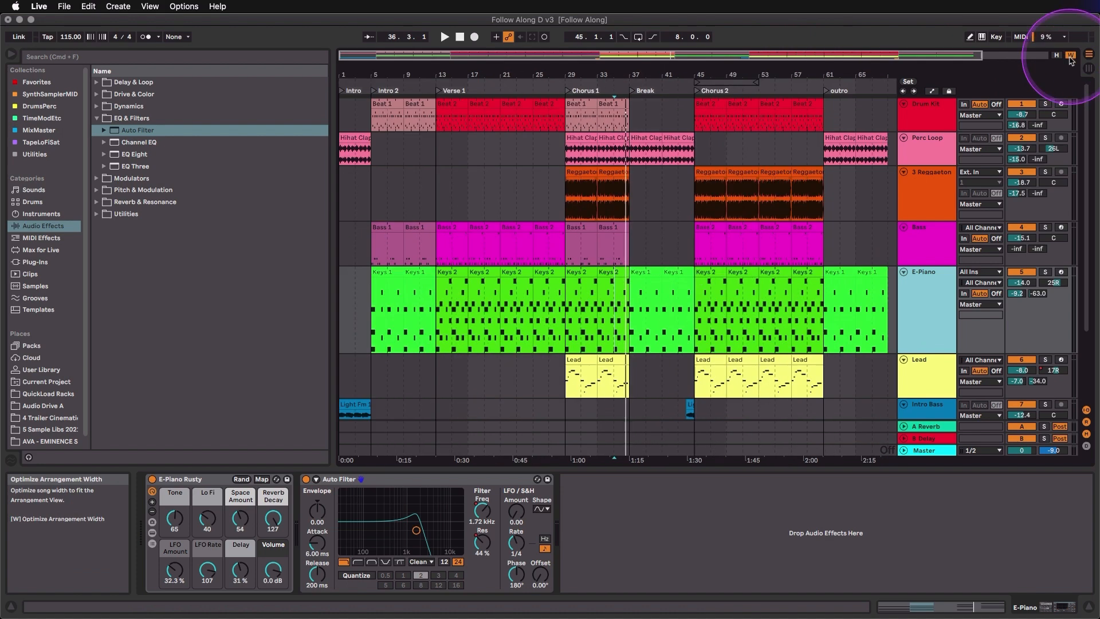
pyautogui.click(1057, 56)
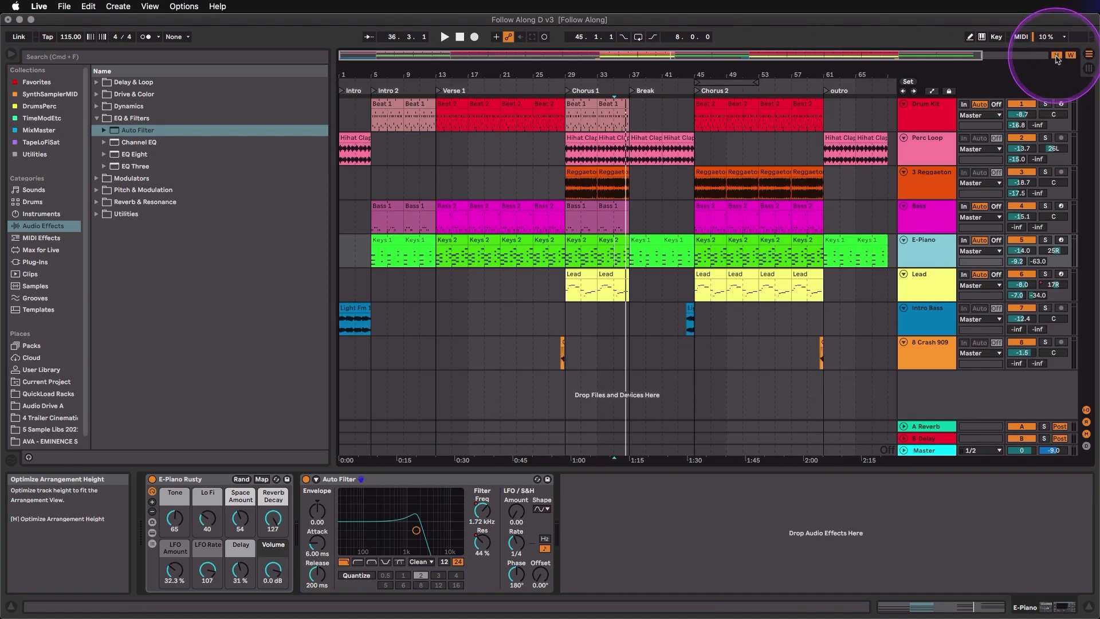